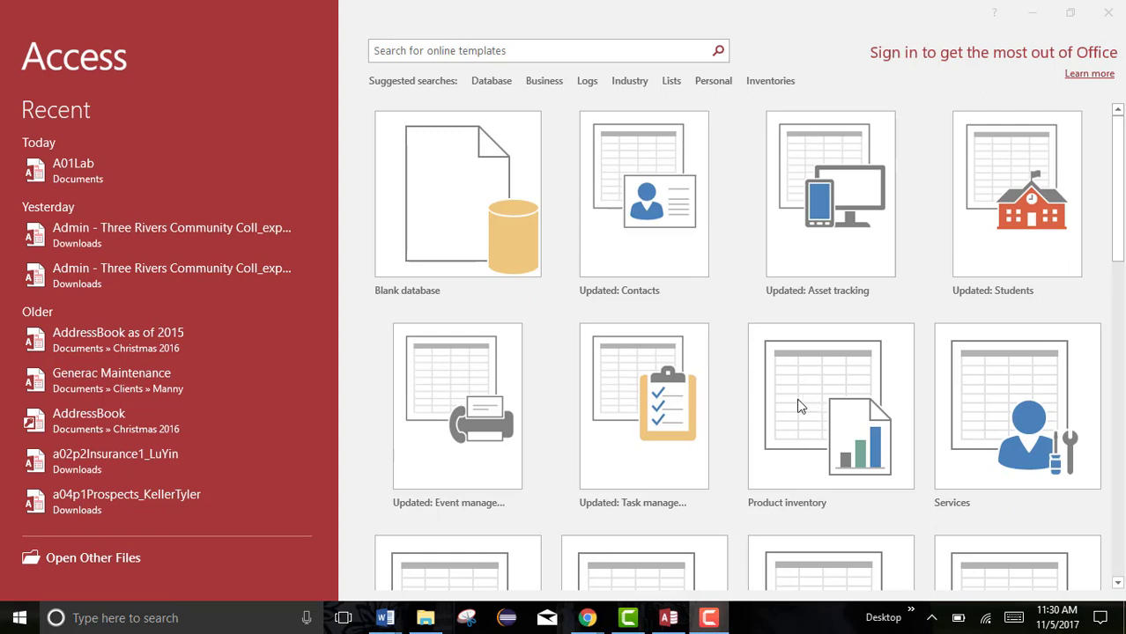
Start a new blank database and name its file Access Ch 1 Lab
click(458, 187)
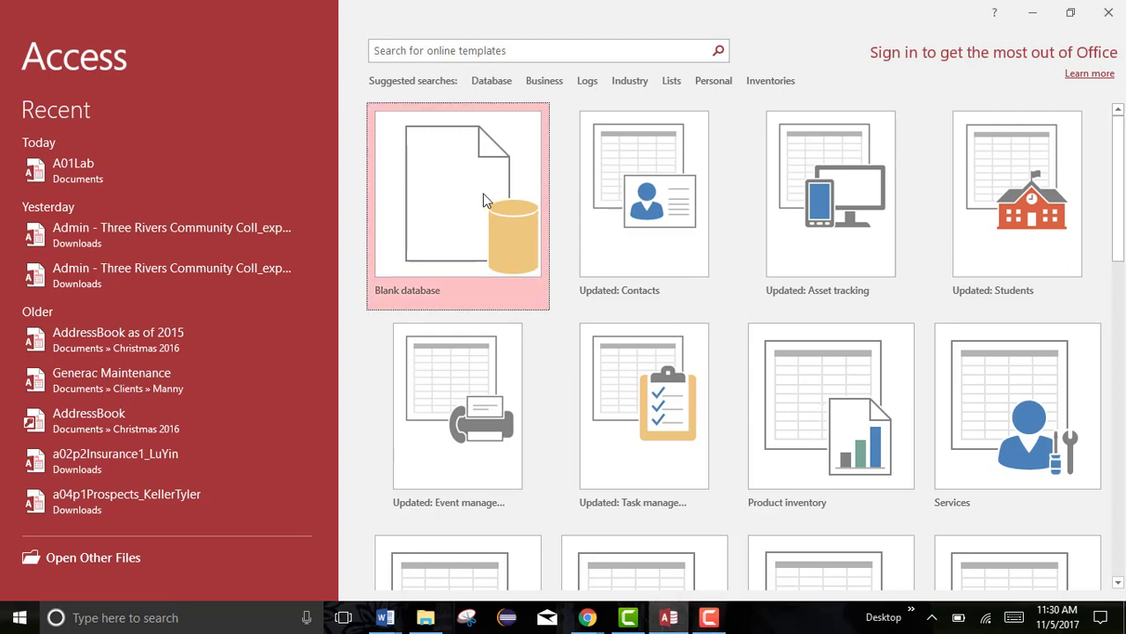
click(482, 192)
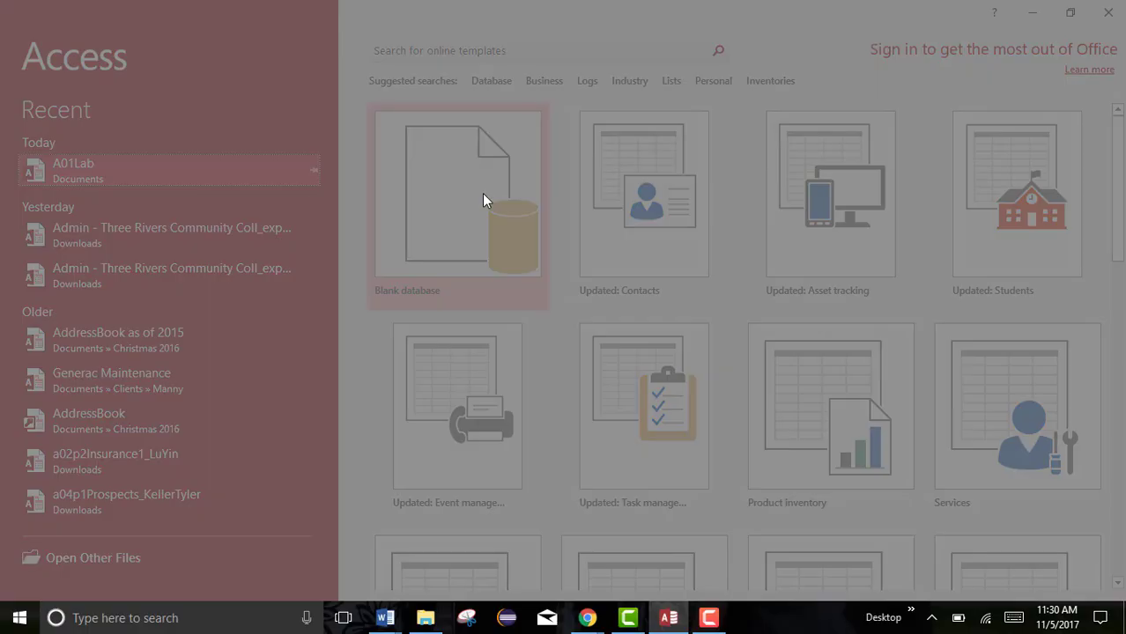
click(598, 285)
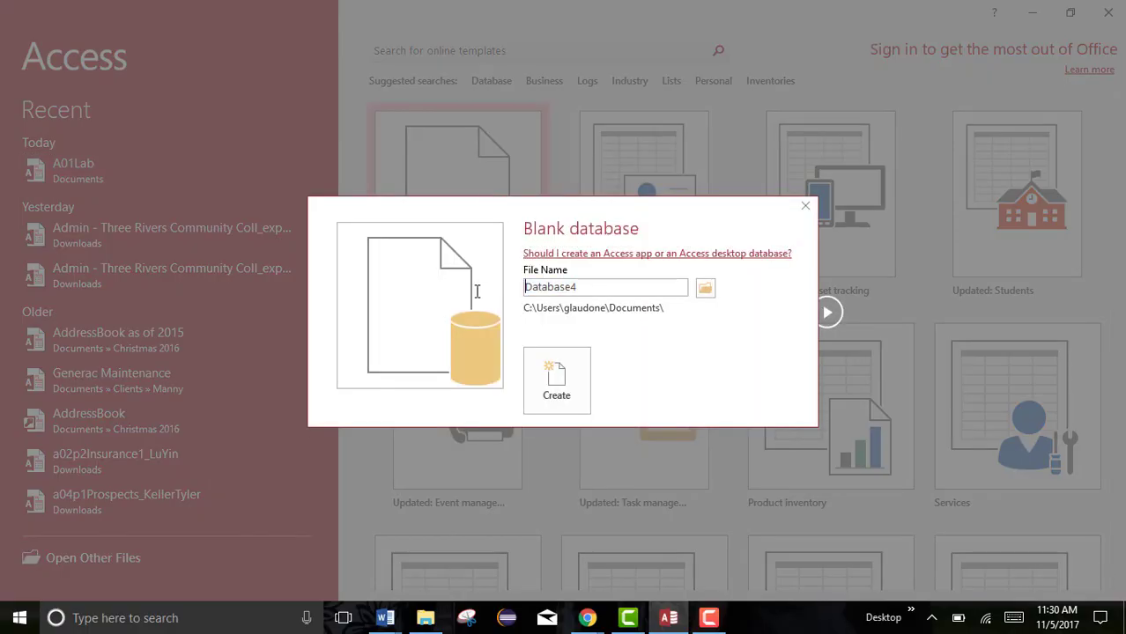
drag(603, 284, 493, 282)
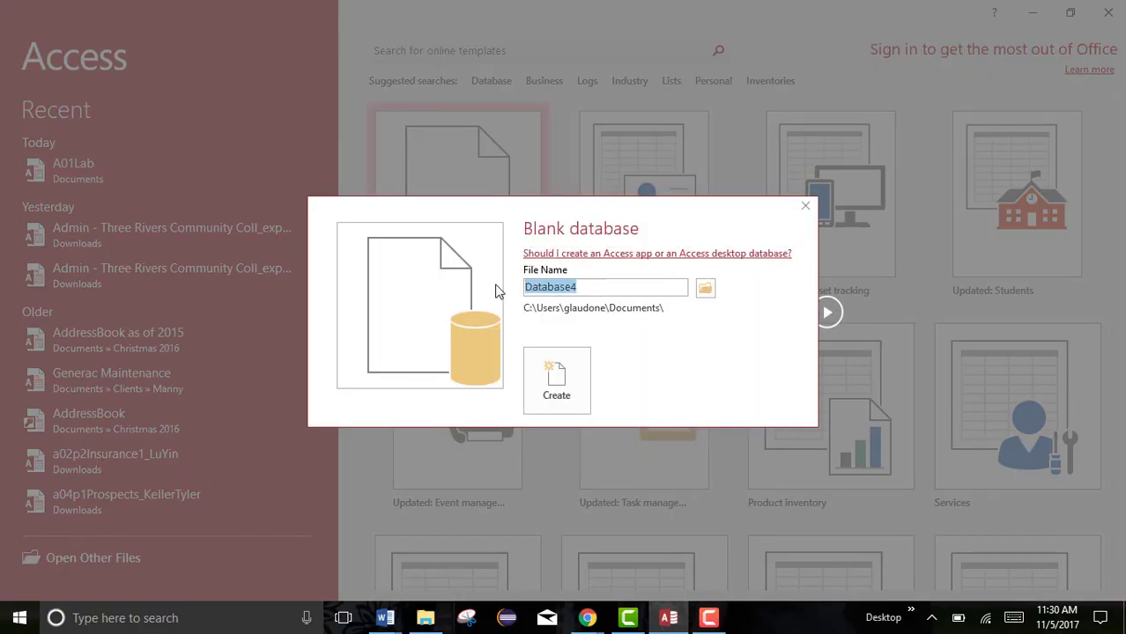
text(Access Ch)
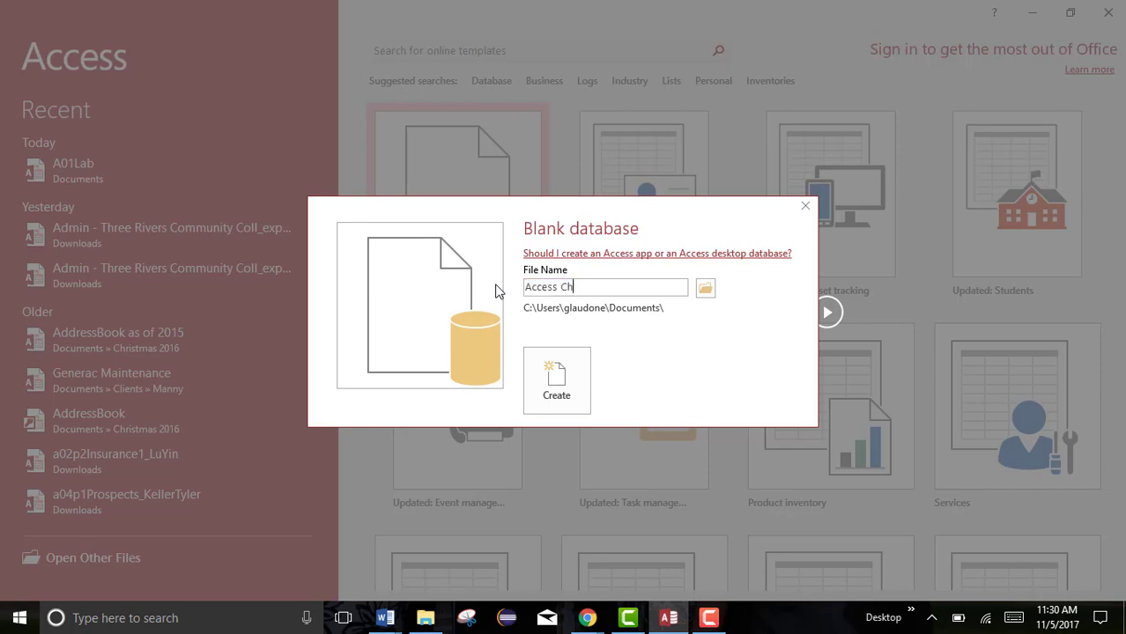
text( 1 Lab)
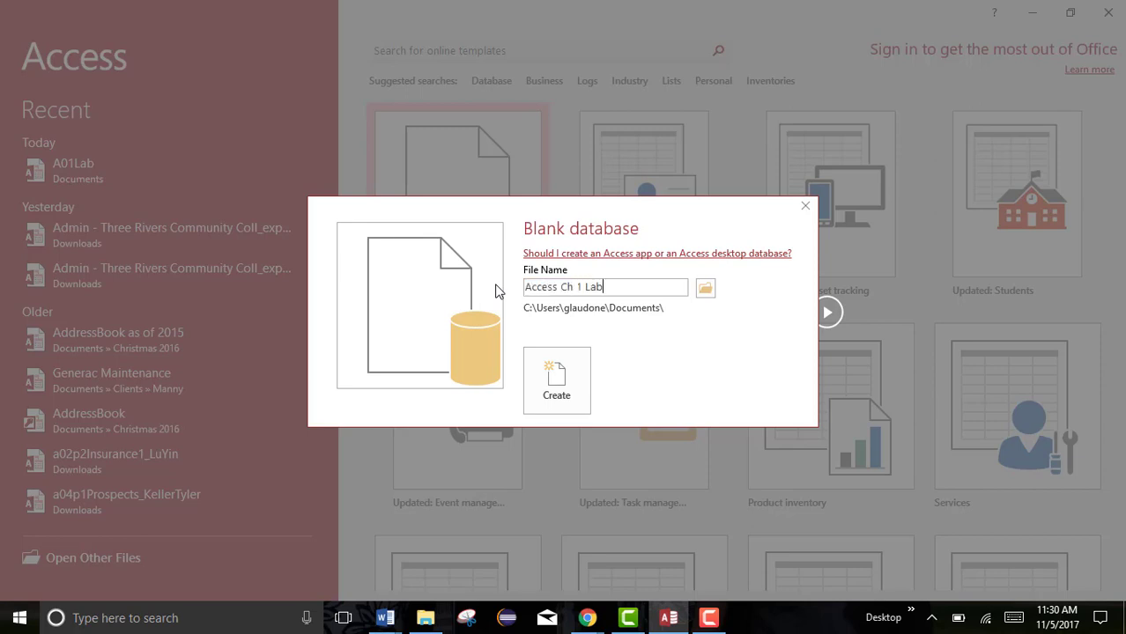
Set the save location to the Documents > CCRI > Fall 2017 folder and create the database
click(706, 290)
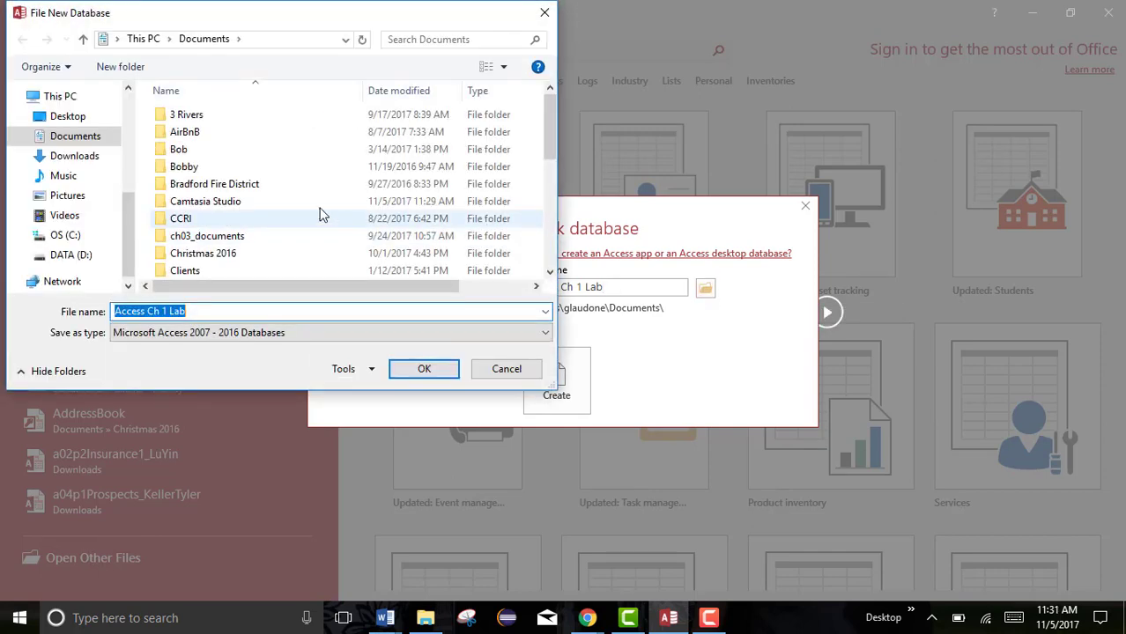
click(322, 215)
click(188, 220)
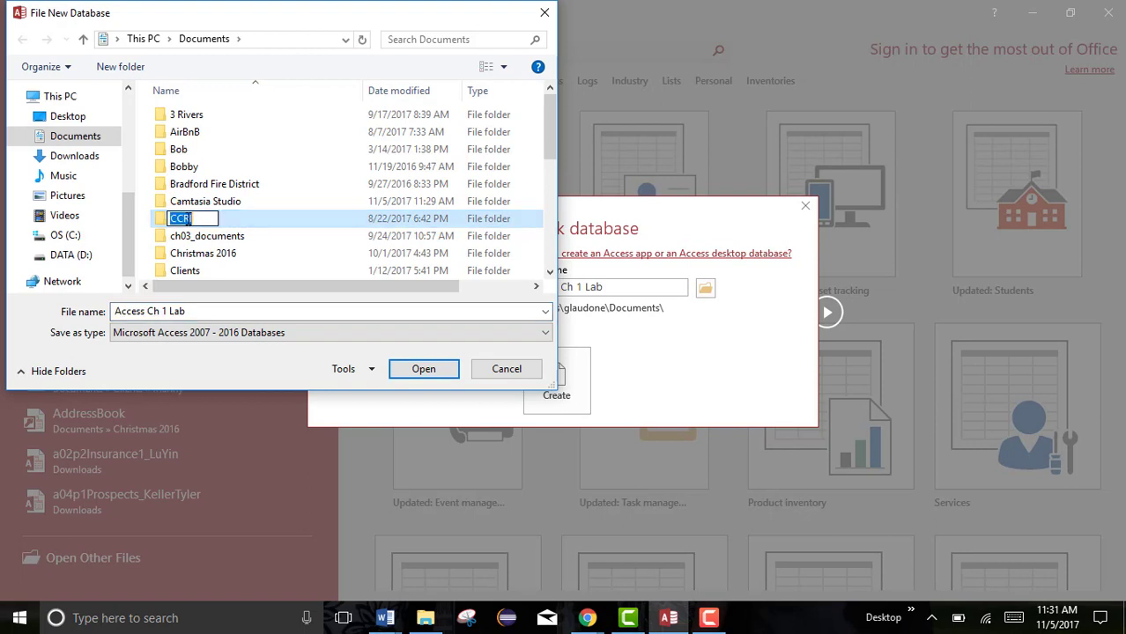
double_click(160, 219)
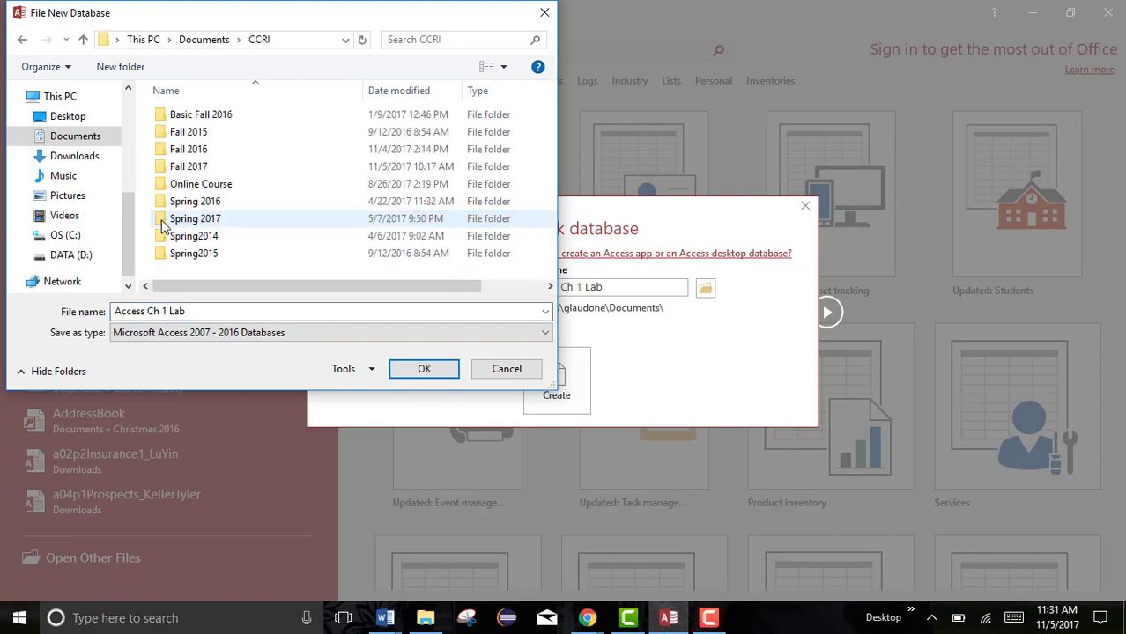
double_click(188, 168)
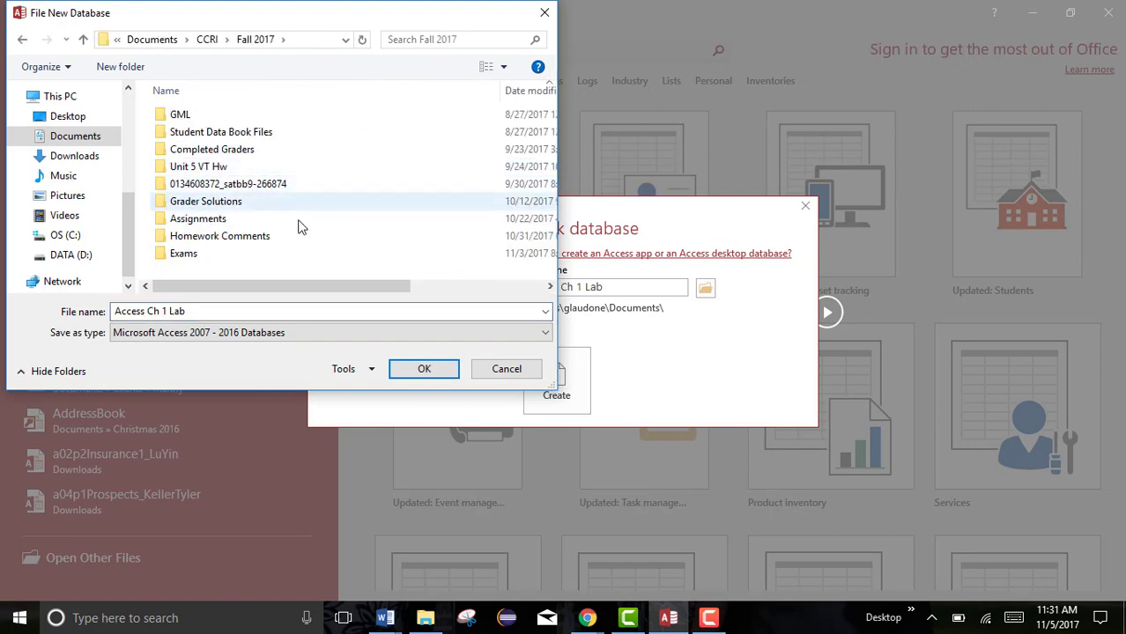
click(421, 369)
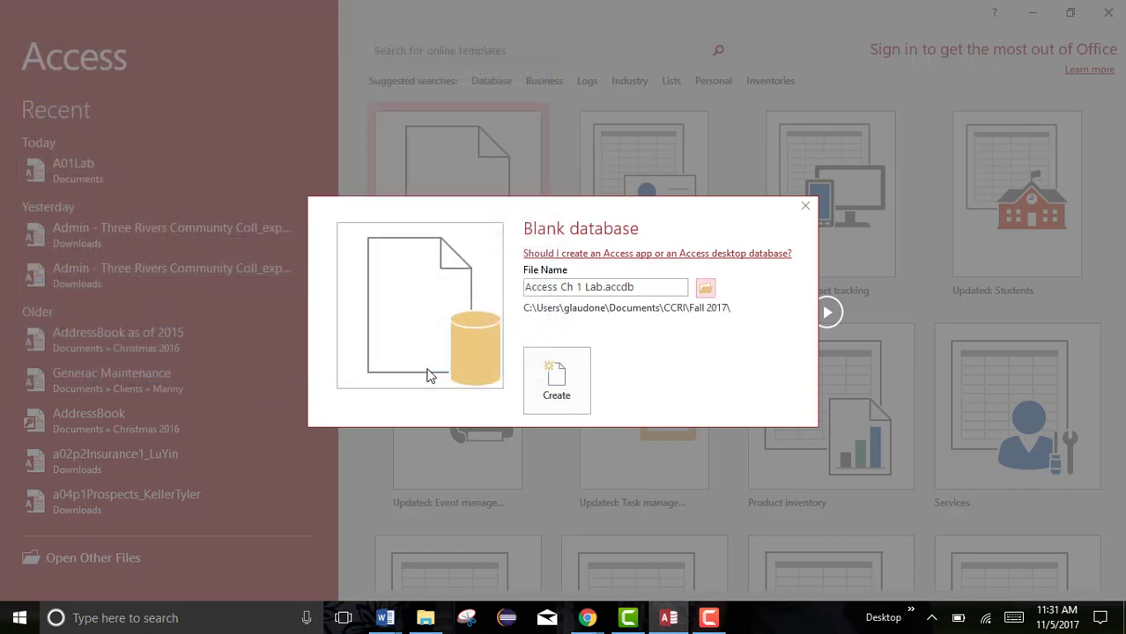
click(559, 388)
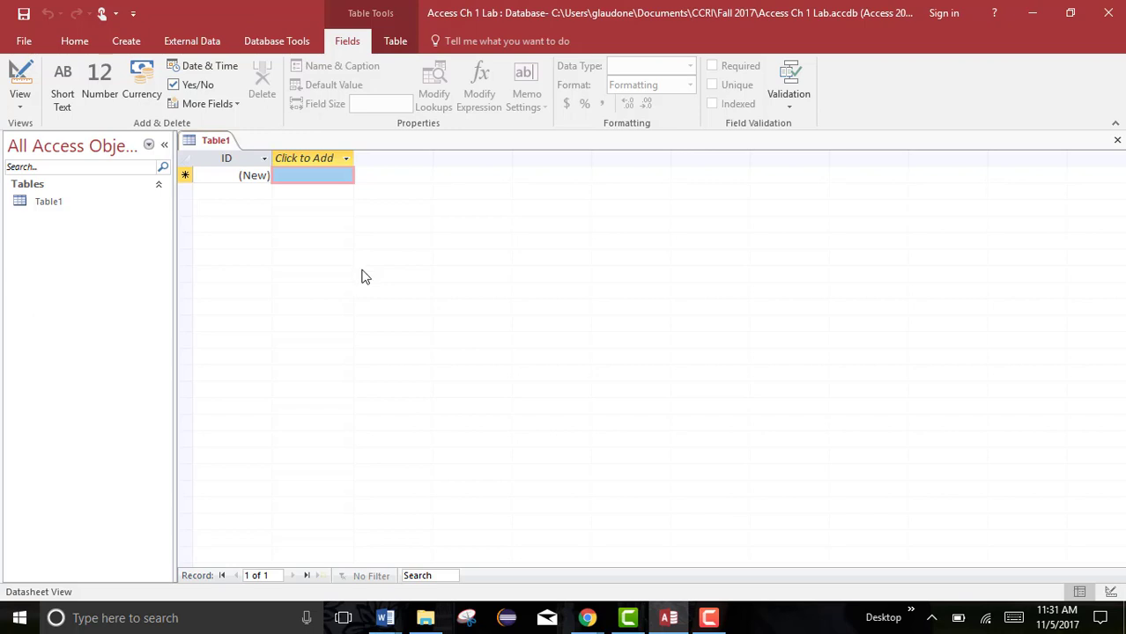
Rename the table's ID field as TeacherID and give it the caption Teacher ID
click(219, 159)
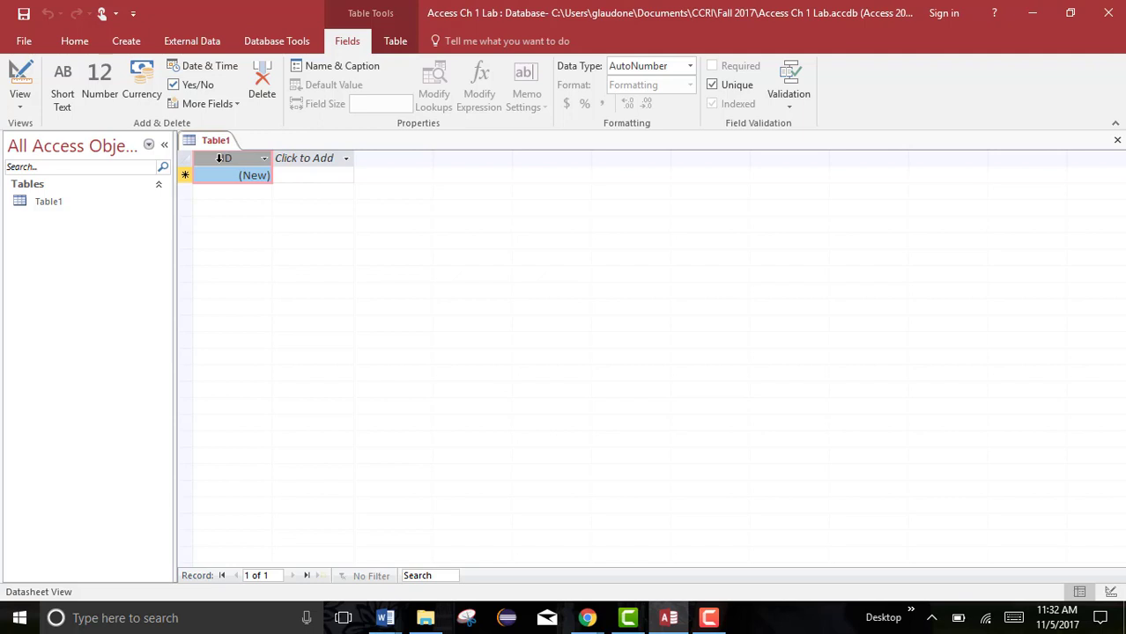
click(327, 65)
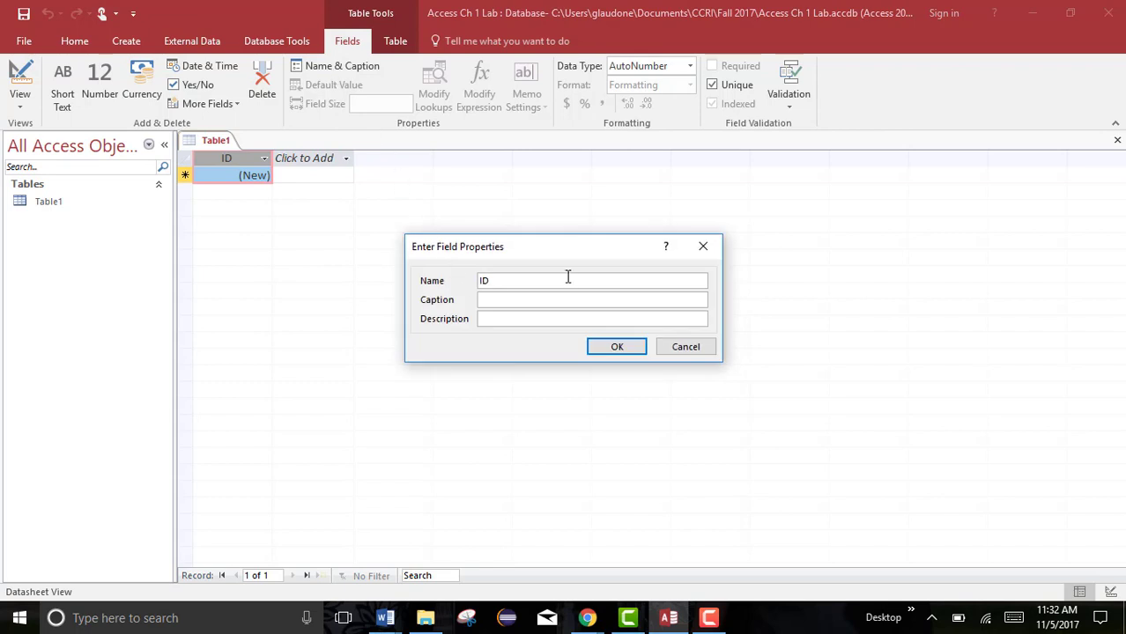
text(Teacher)
click(492, 297)
text(Teacher ID)
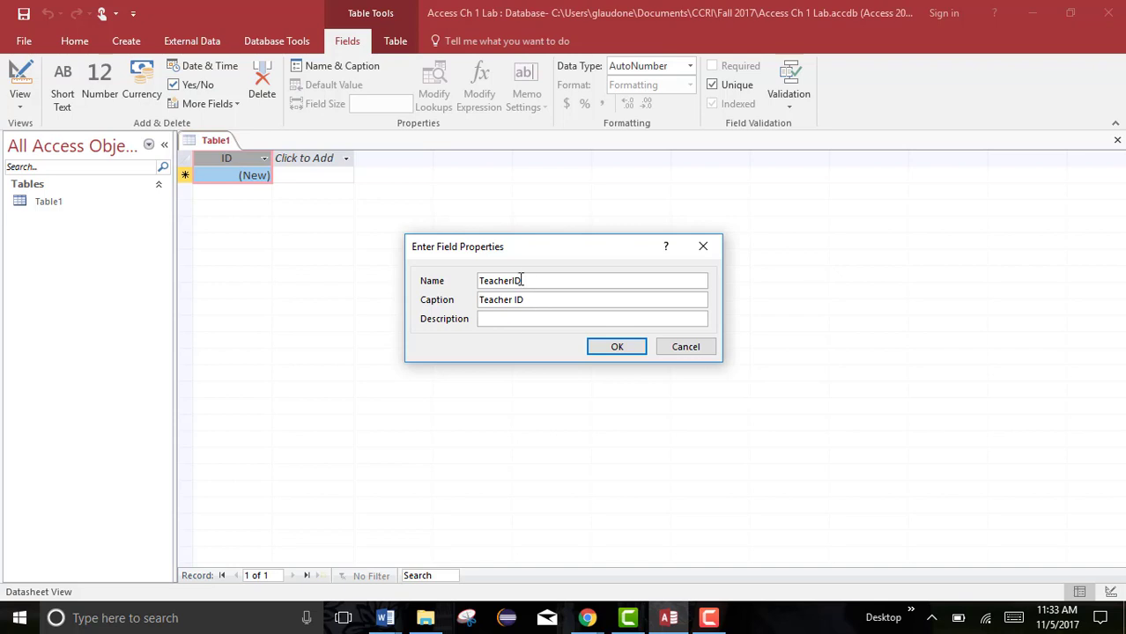
click(618, 347)
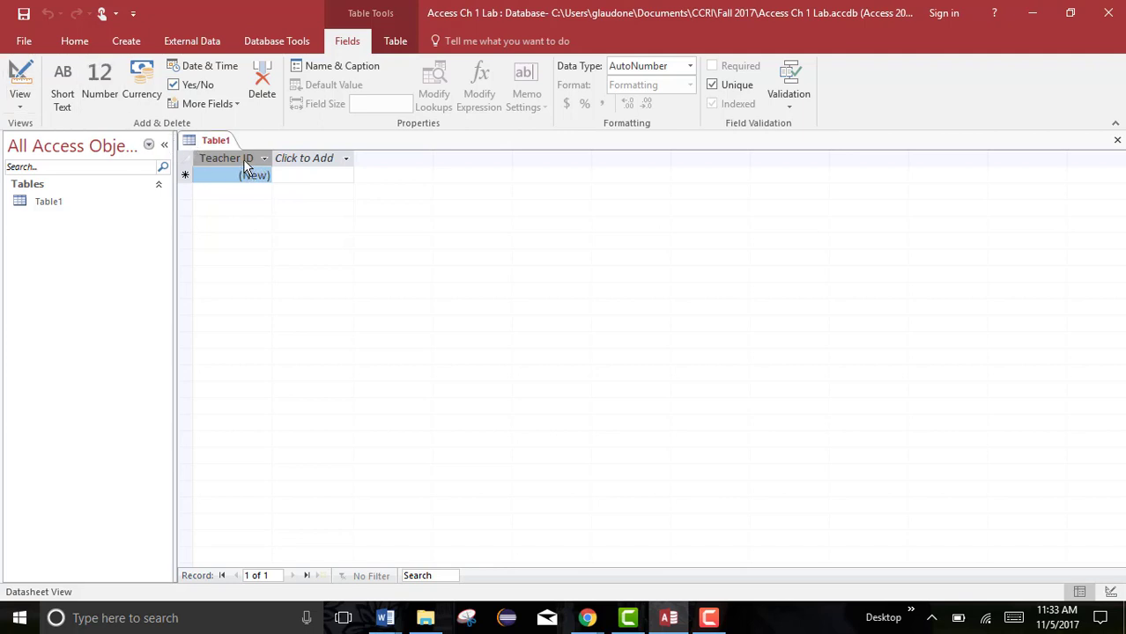
Add last name and first name fields after Teacher ID using the Name Quick Start field group
click(304, 162)
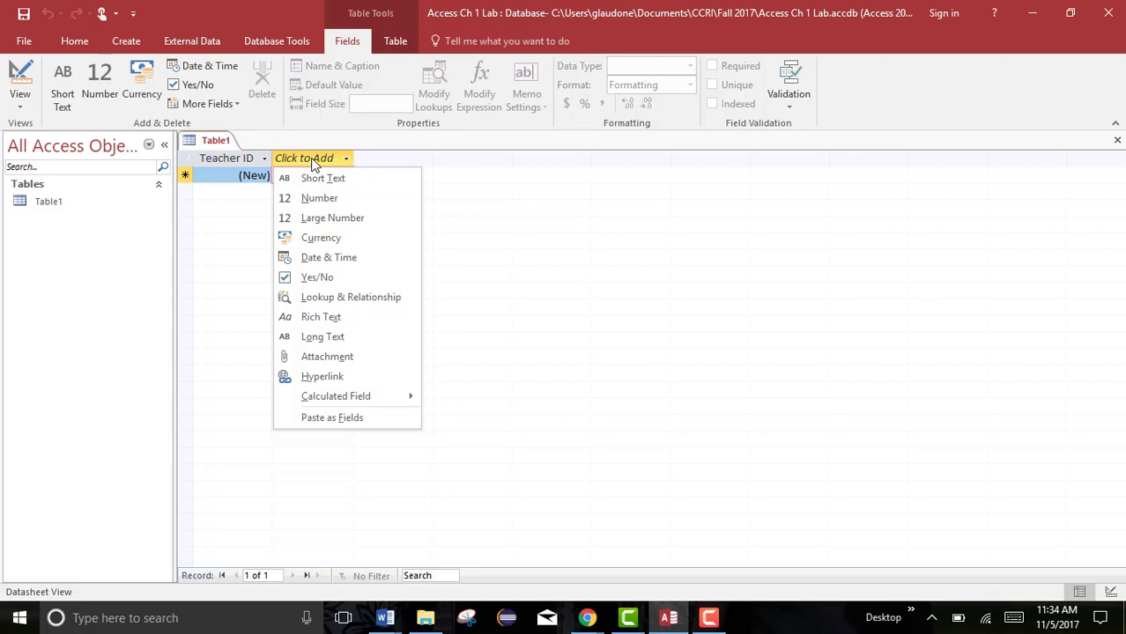
click(229, 107)
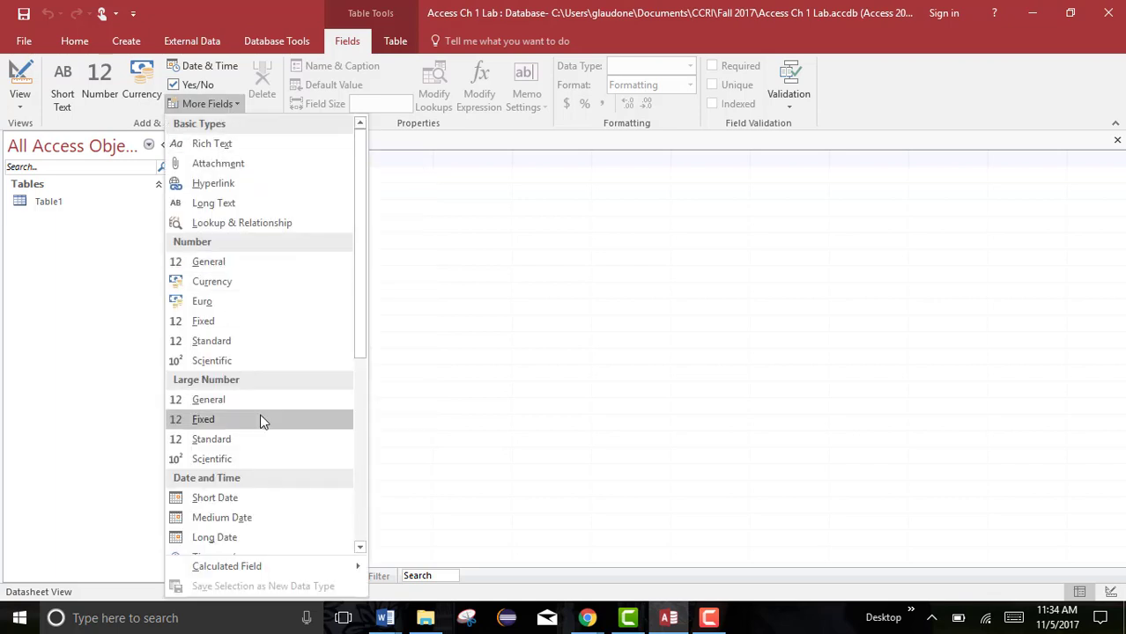
scroll(264, 419, down, 2)
scroll(262, 409, down, 4)
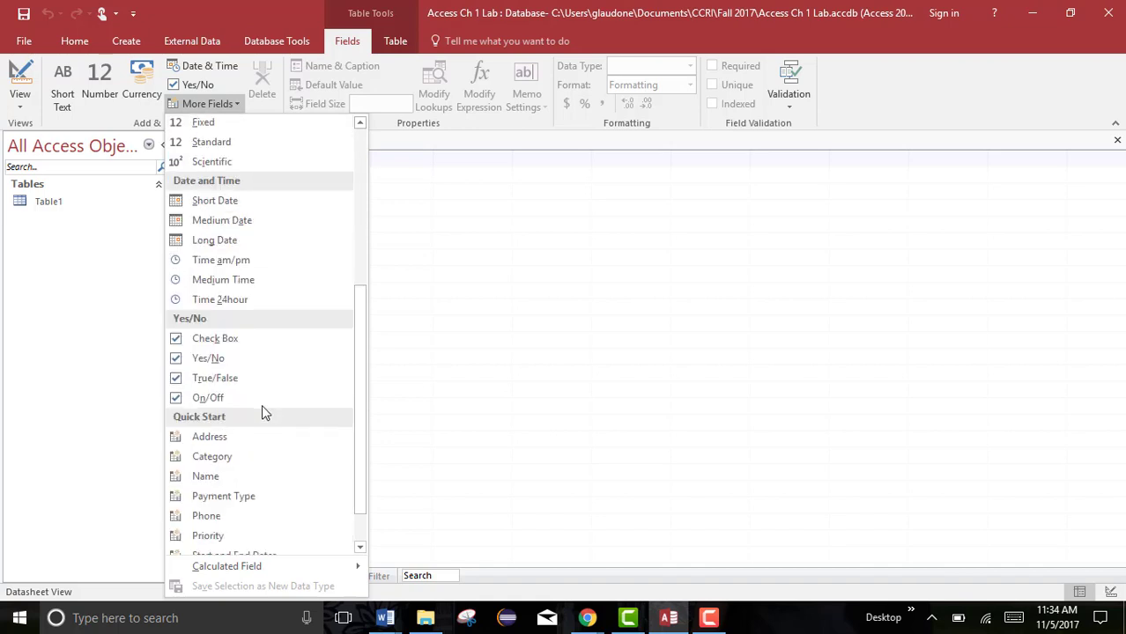
scroll(248, 385, down, 1)
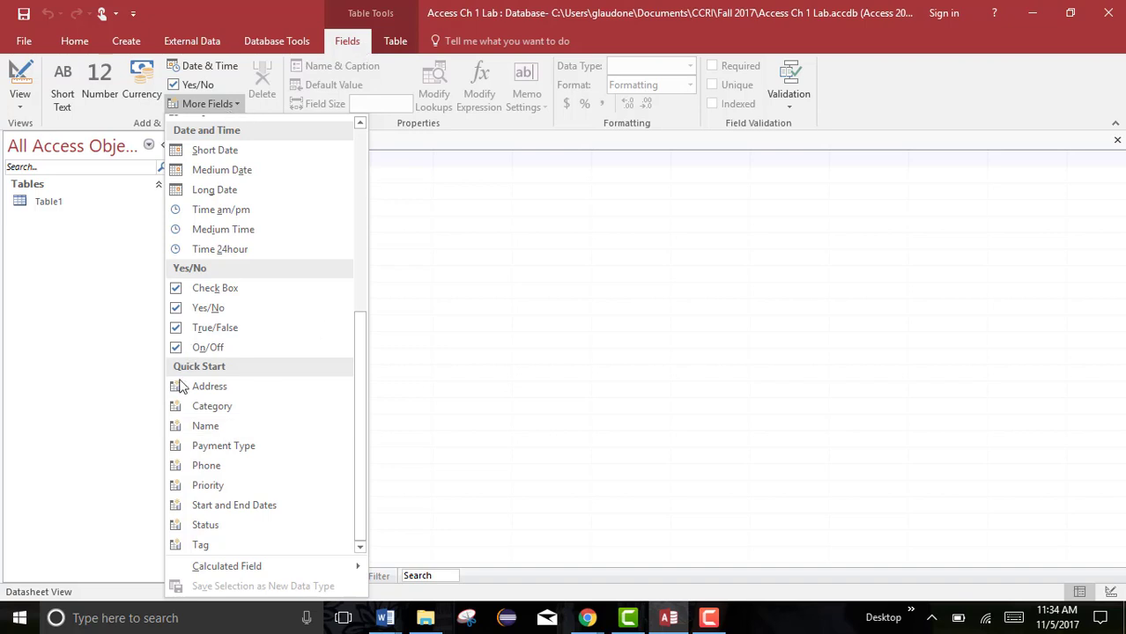
click(204, 429)
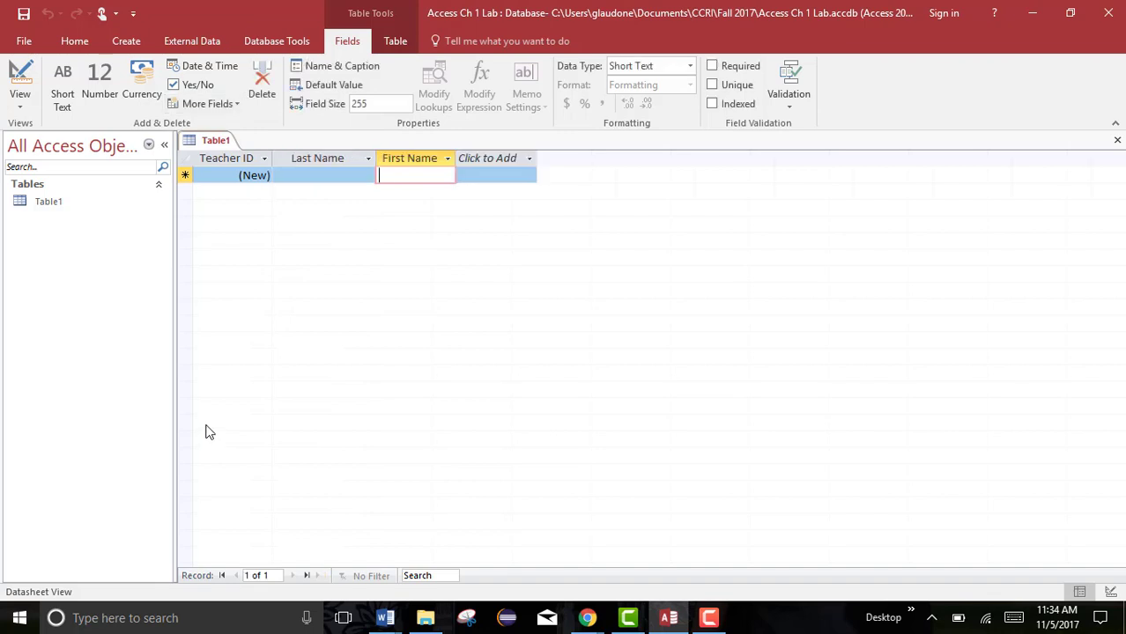
Check the field name and caption properties of the Last Name and First Name fields
click(326, 159)
click(335, 68)
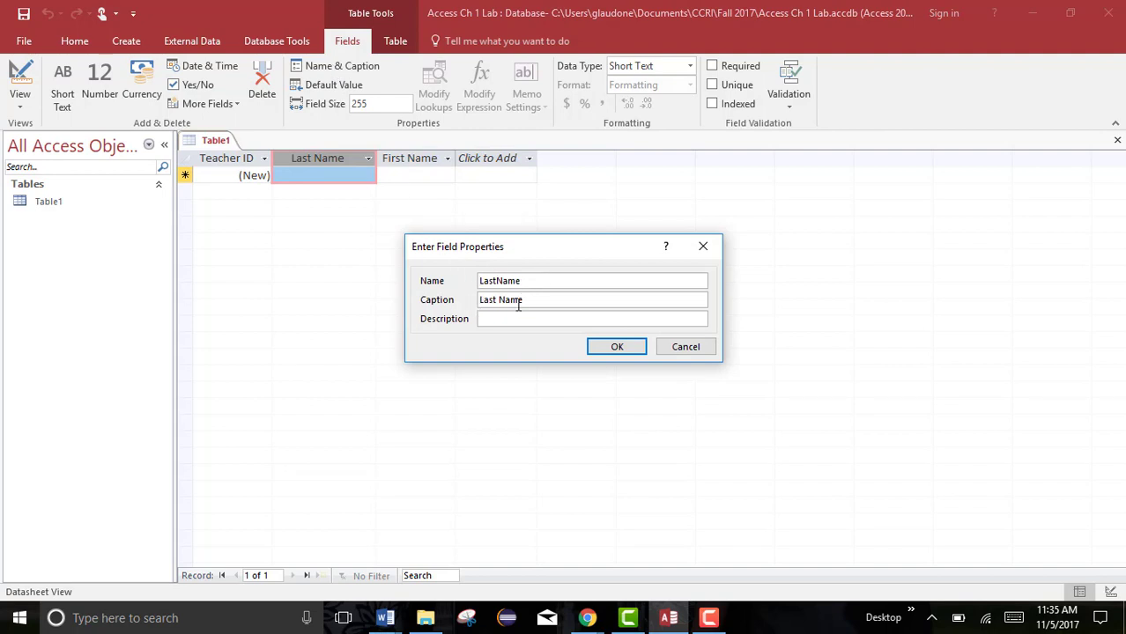
click(616, 346)
click(417, 158)
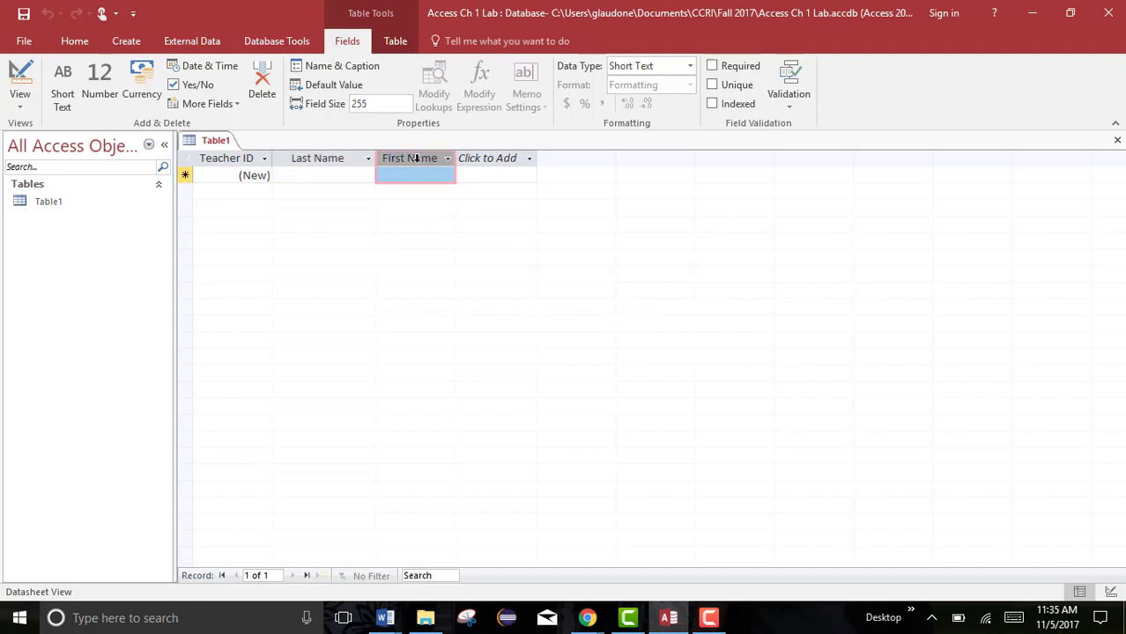
click(339, 66)
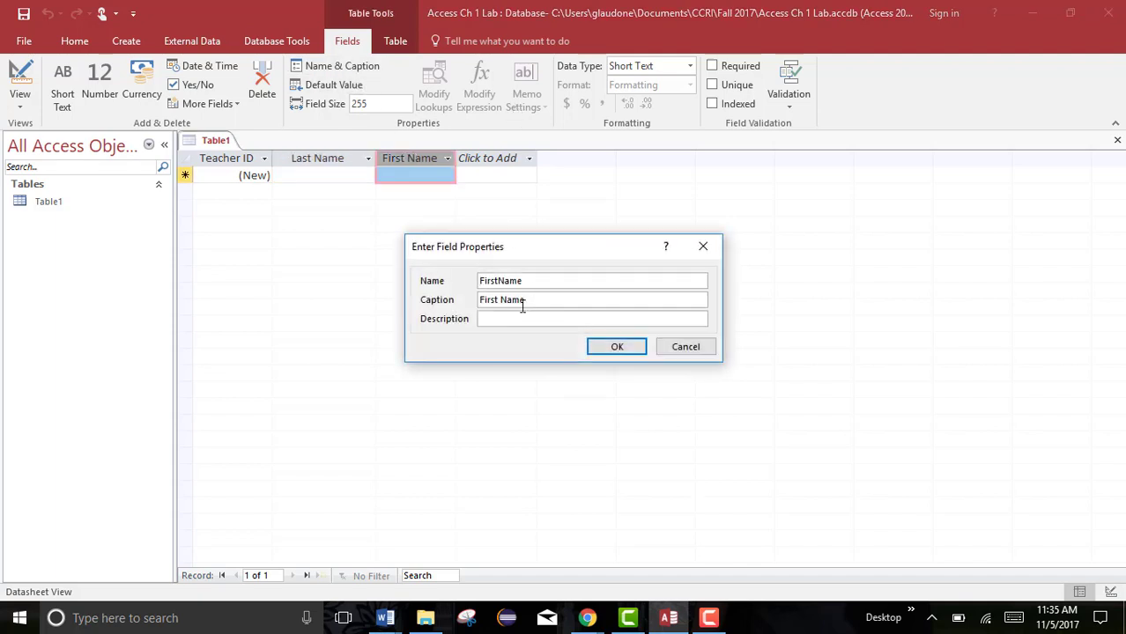
click(627, 348)
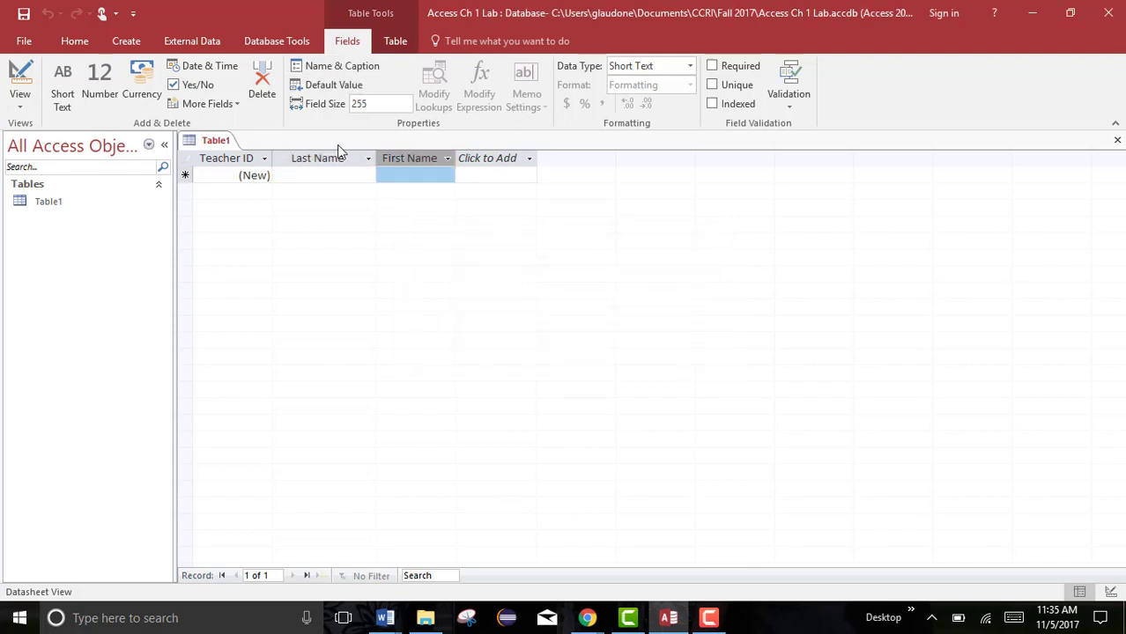
click(229, 109)
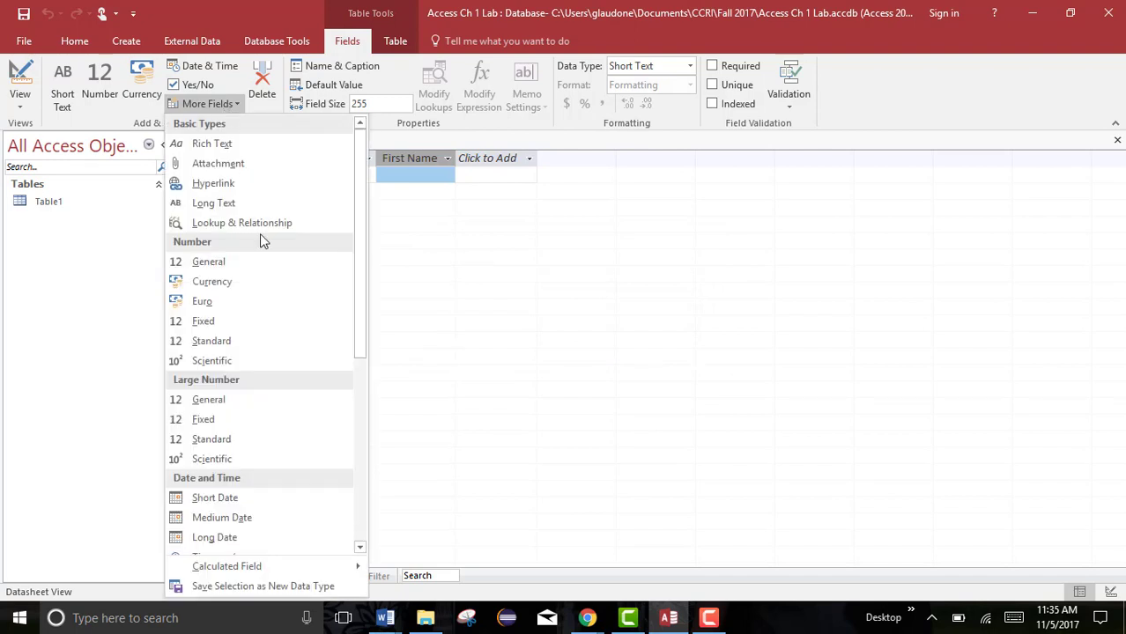
scroll(282, 437, down, 6)
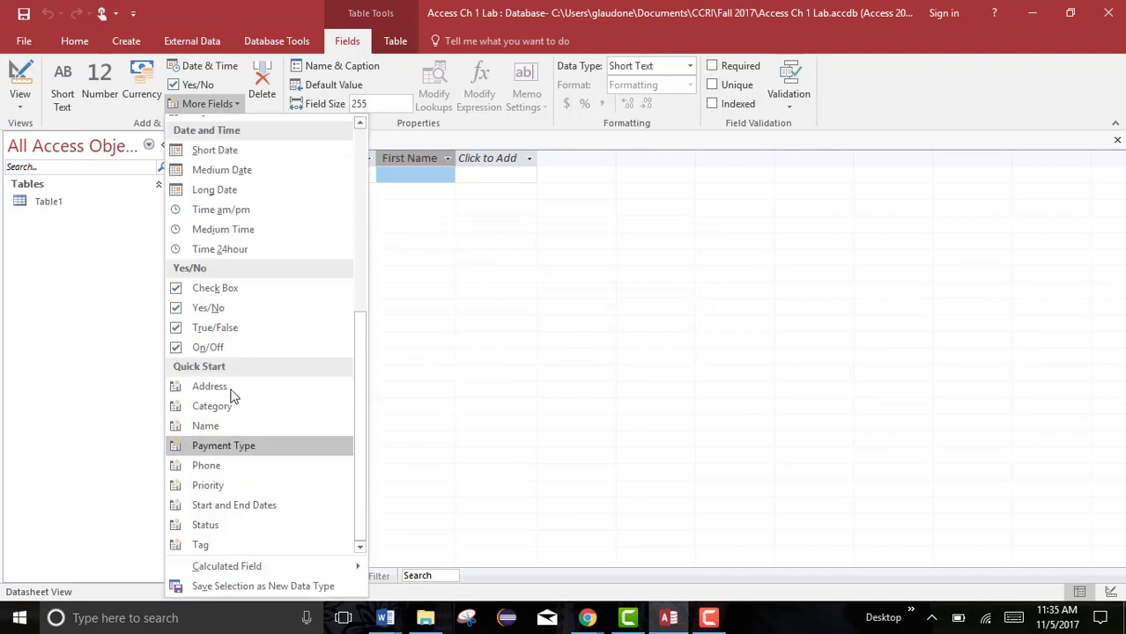
click(237, 102)
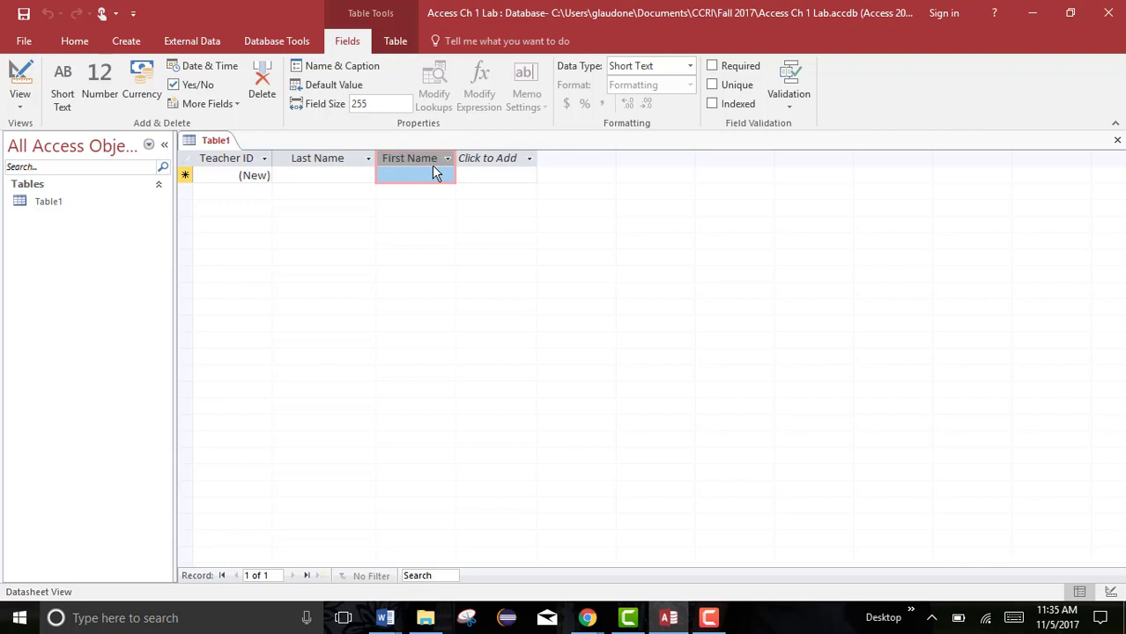
Add a Date & Time field after First Name and name it HireDate
click(528, 166)
click(529, 160)
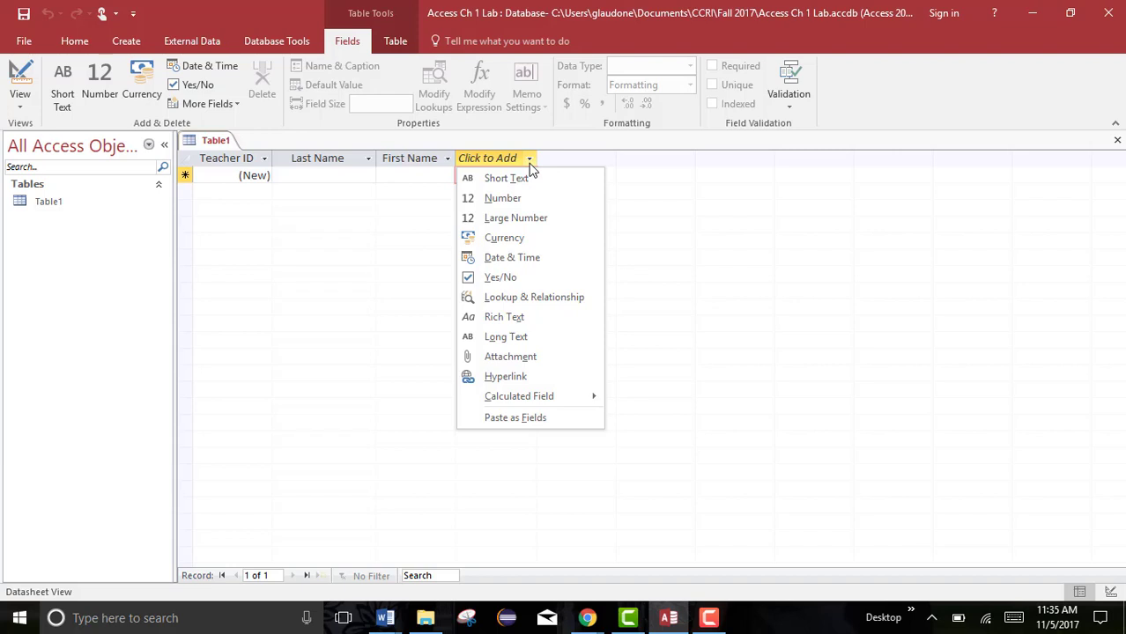
click(516, 260)
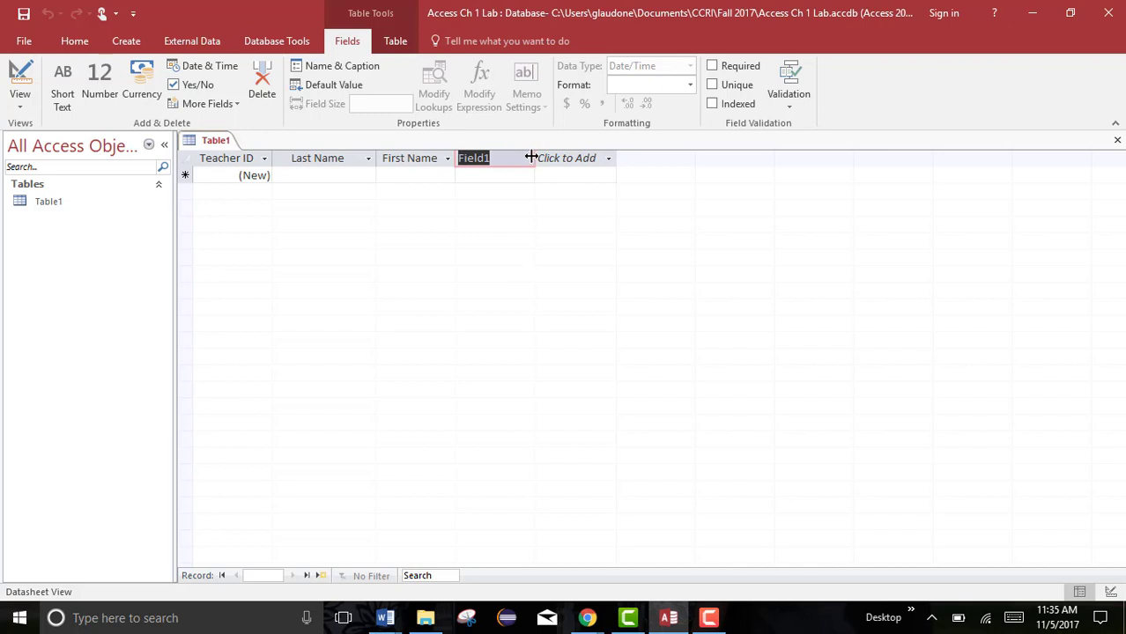
text(HireDat)
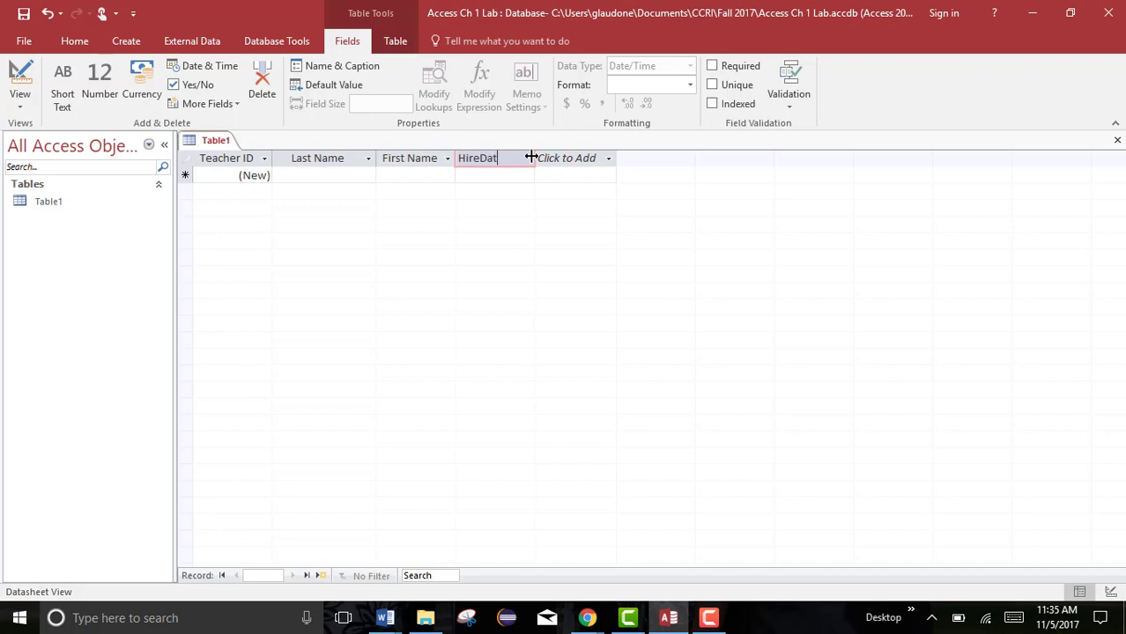
text(e)
click(342, 71)
click(608, 158)
click(493, 164)
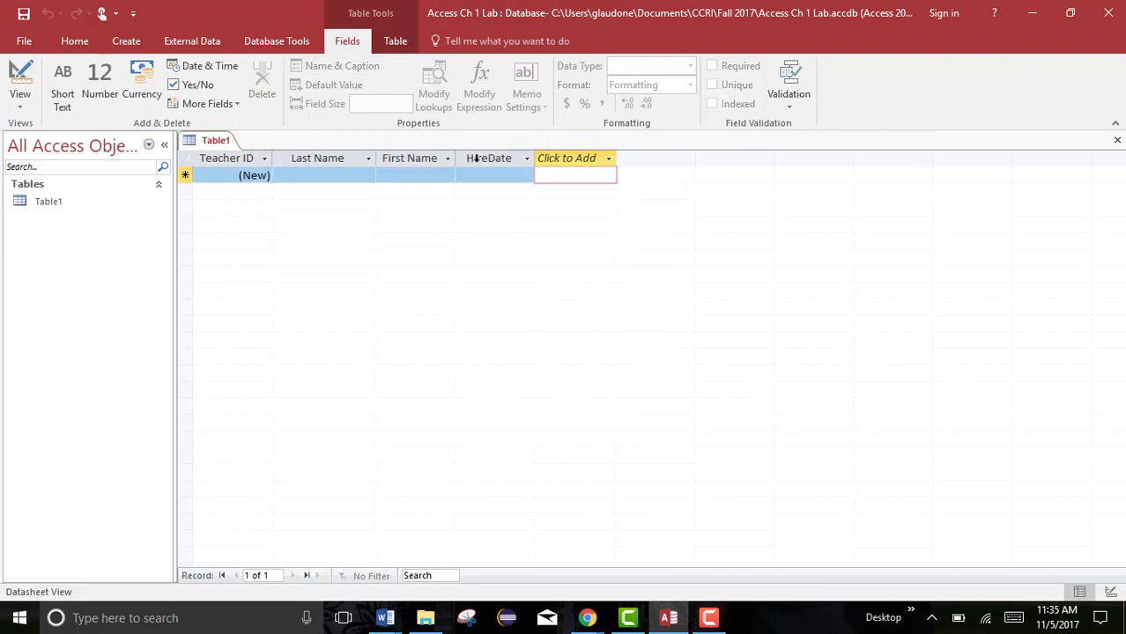
Give the HireDate field the caption Hire Date
click(476, 158)
click(342, 67)
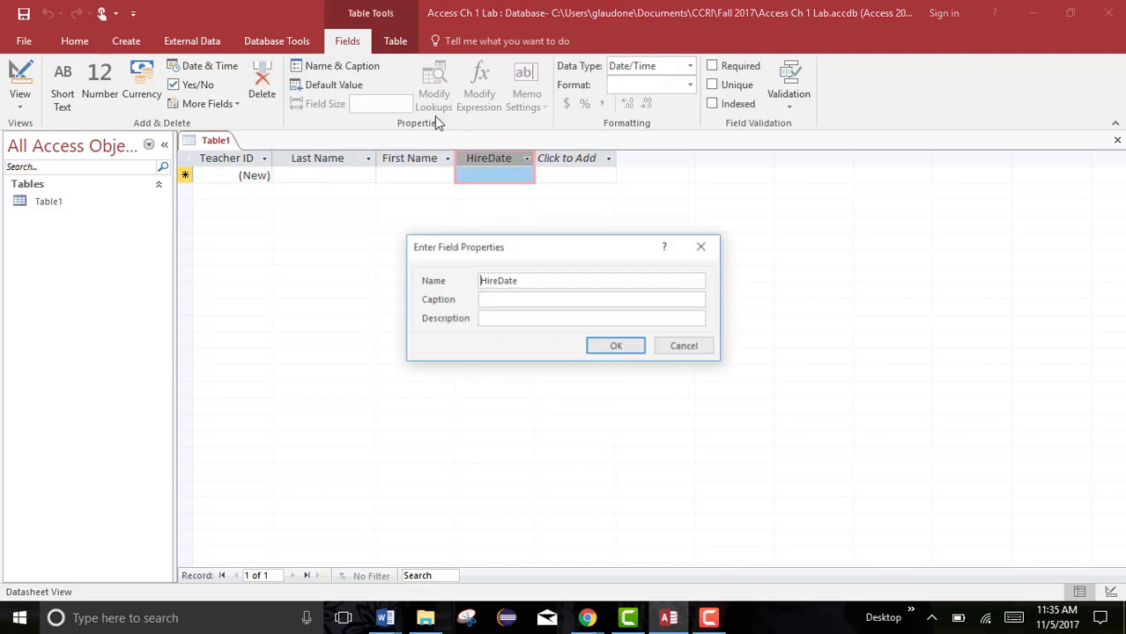
click(501, 300)
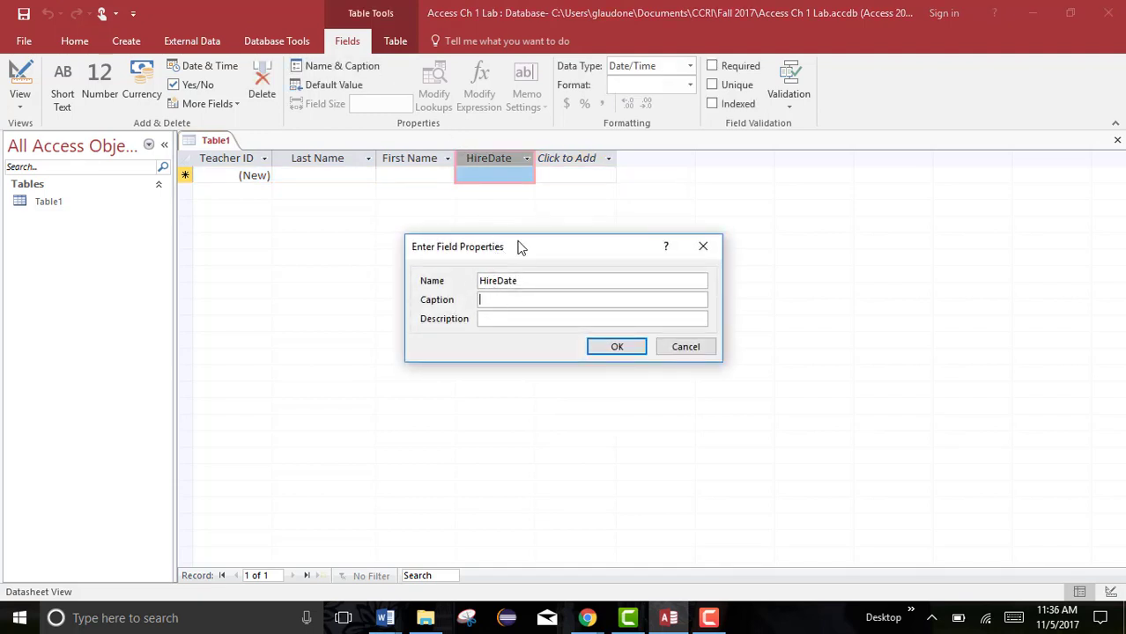
text(Hire Date)
click(606, 352)
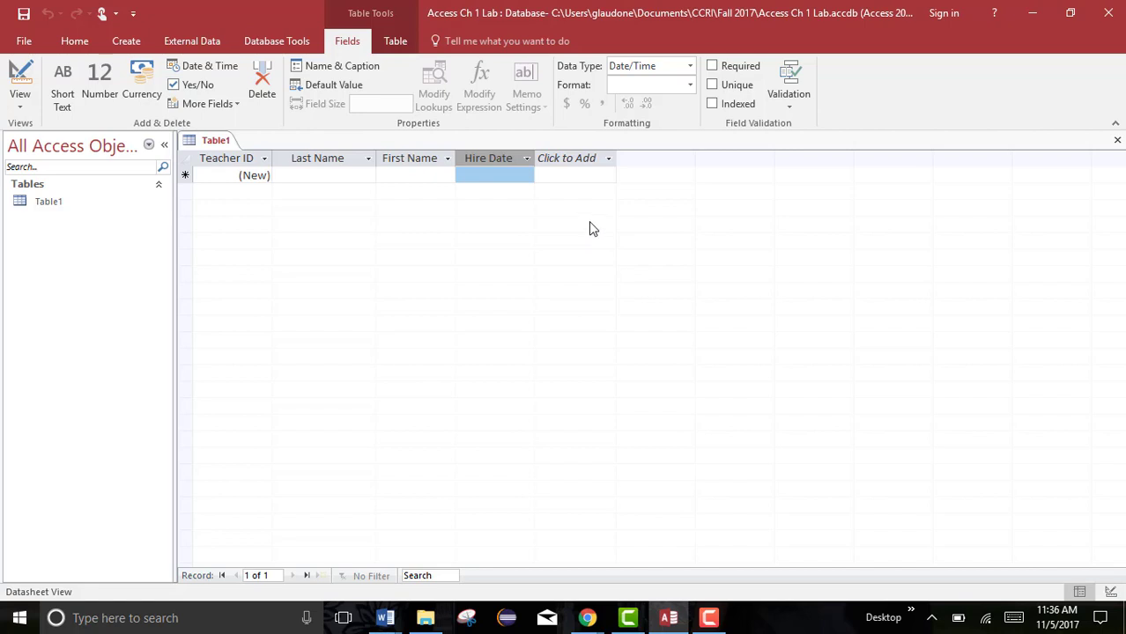
Add a Short Text field after Hire Date, named GradeTaught with the caption Grade Taught
click(605, 160)
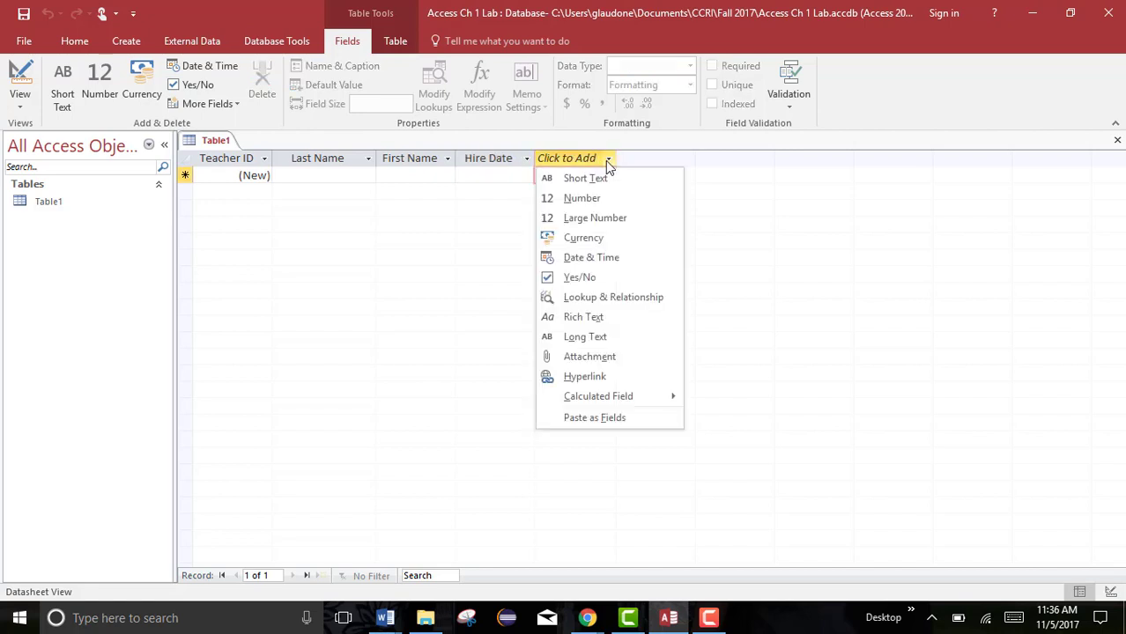
click(600, 181)
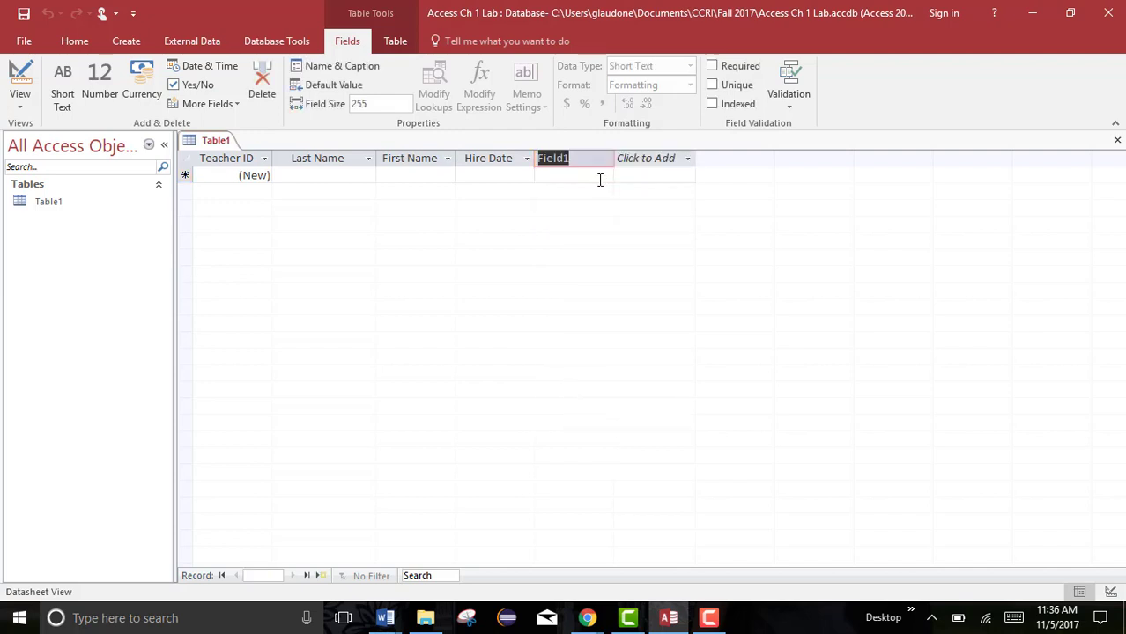
click(353, 66)
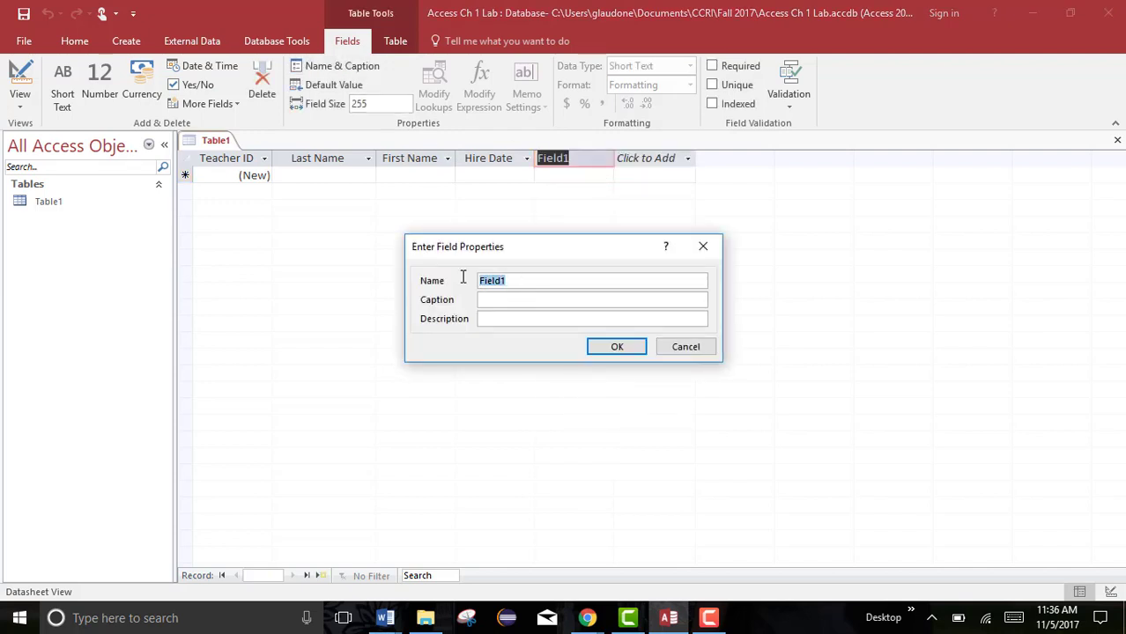
text(GradeTaught)
key(Tab)
text(Grade Taught)
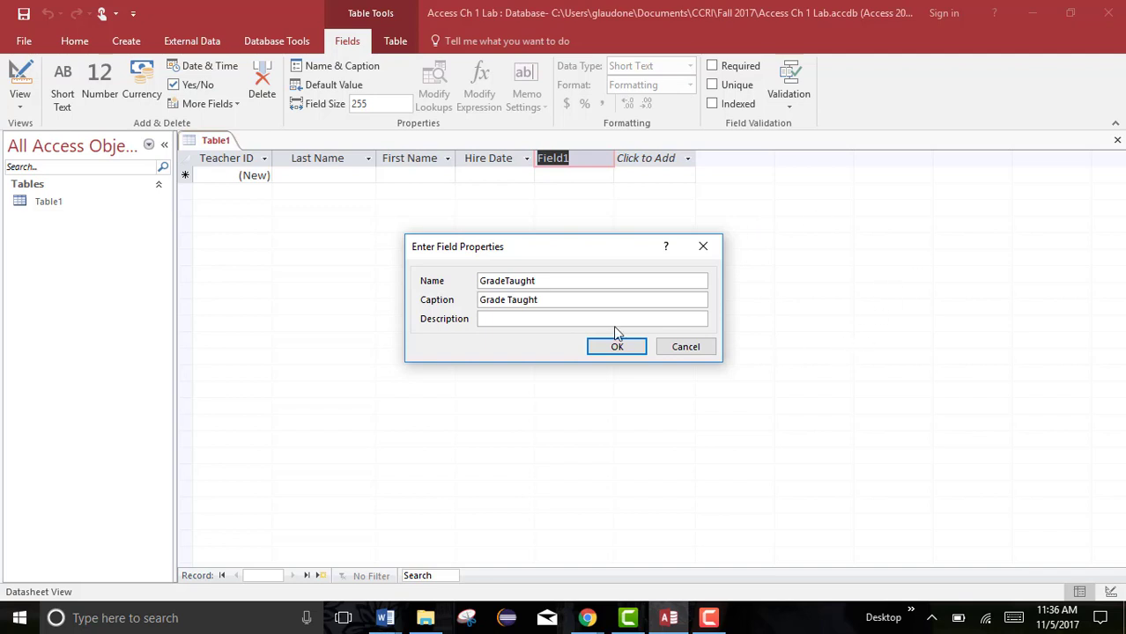
click(608, 349)
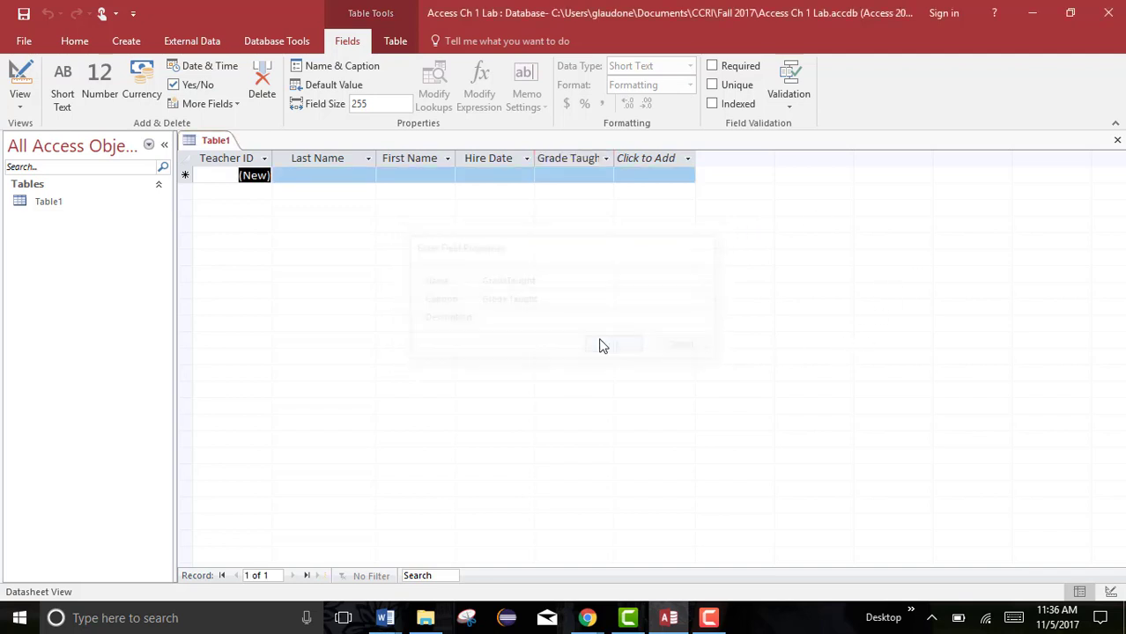
click(570, 158)
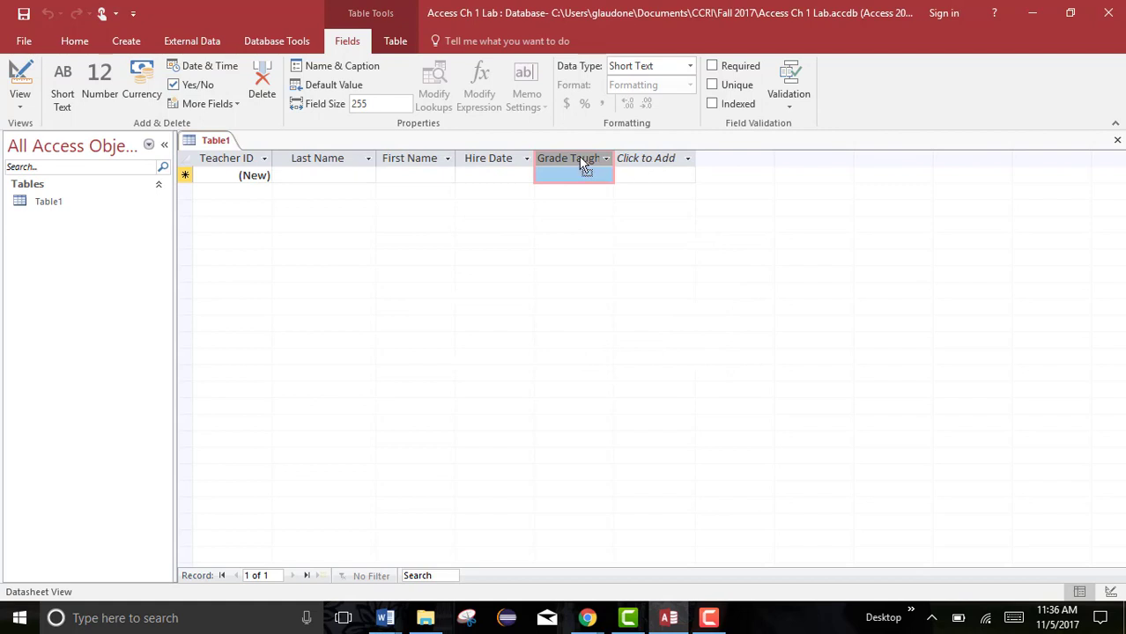
Add a Short Text field after Grade Taught and name it HomePhone
click(653, 162)
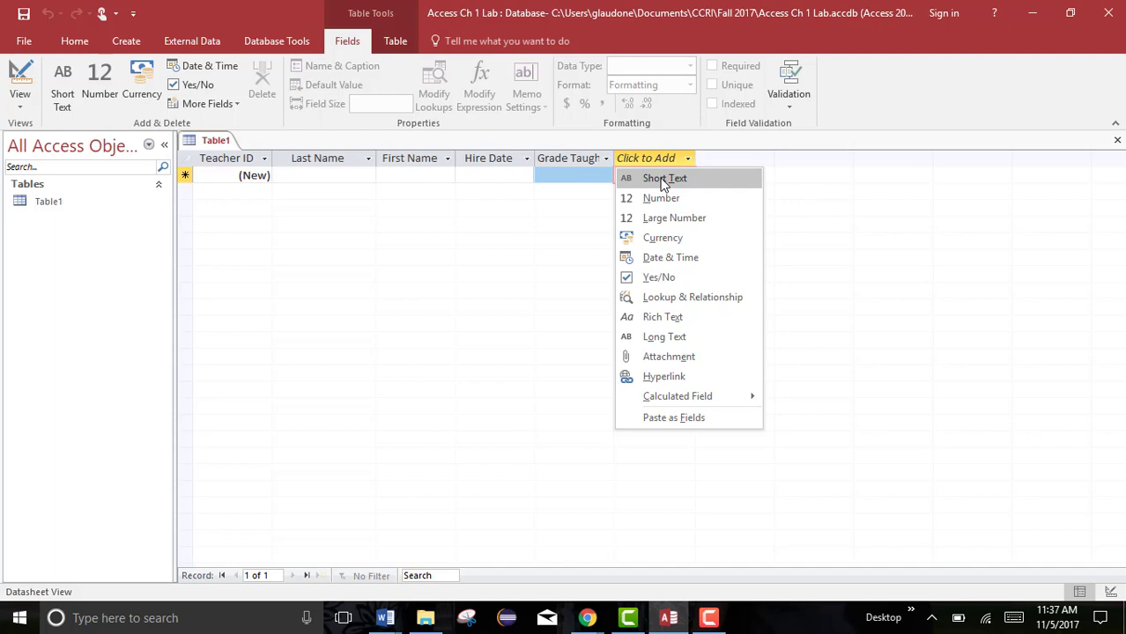
click(662, 180)
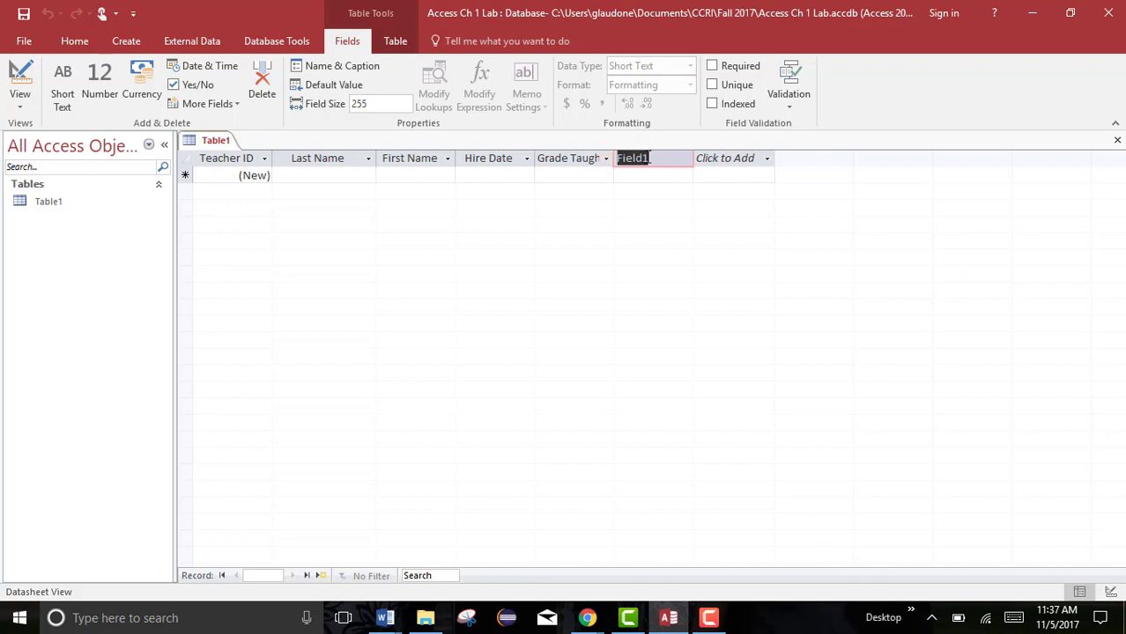
text(HomeRo)
key(BackSpace)
key(BackSpace)
text(PH)
key(BackSpace)
key(BackSpace)
text(PHone)
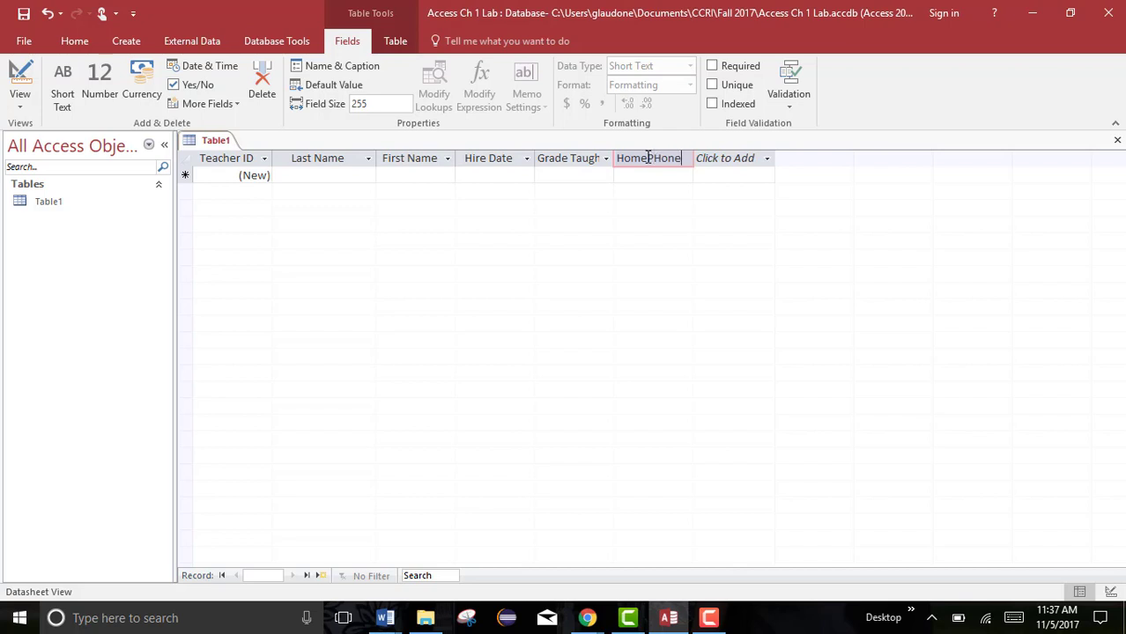
key(BackSpace)
key(BackSpace)
key(BackSpace)
key(BackSpace)
text(hone)
Give the HomePhone field the caption Home Phone
click(328, 69)
click(692, 348)
click(727, 163)
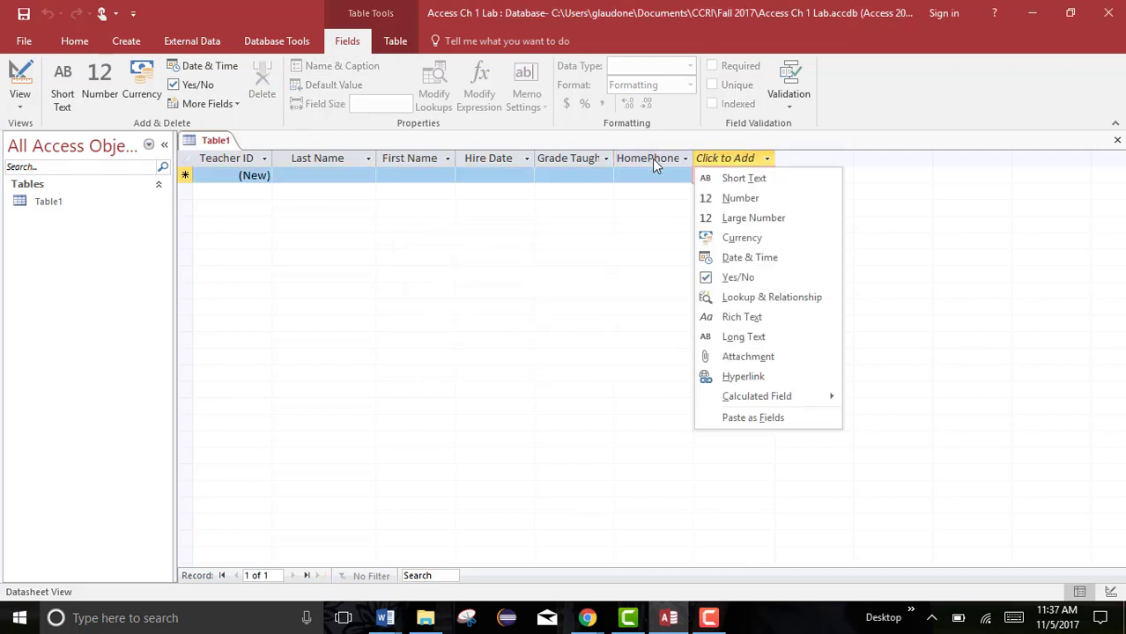
click(651, 160)
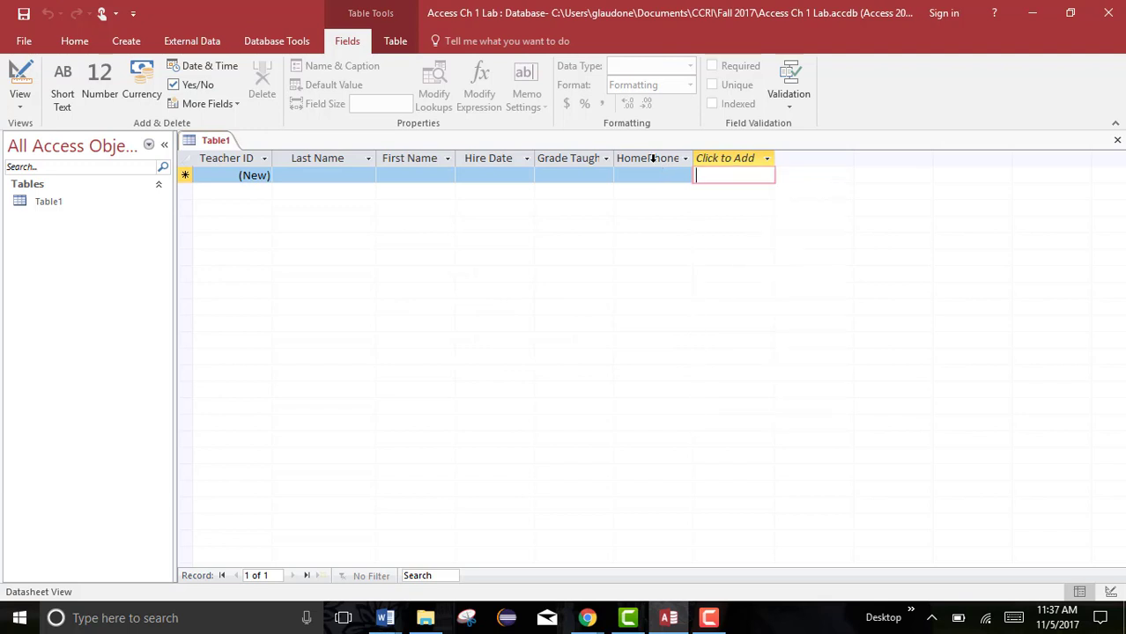
click(641, 158)
click(365, 68)
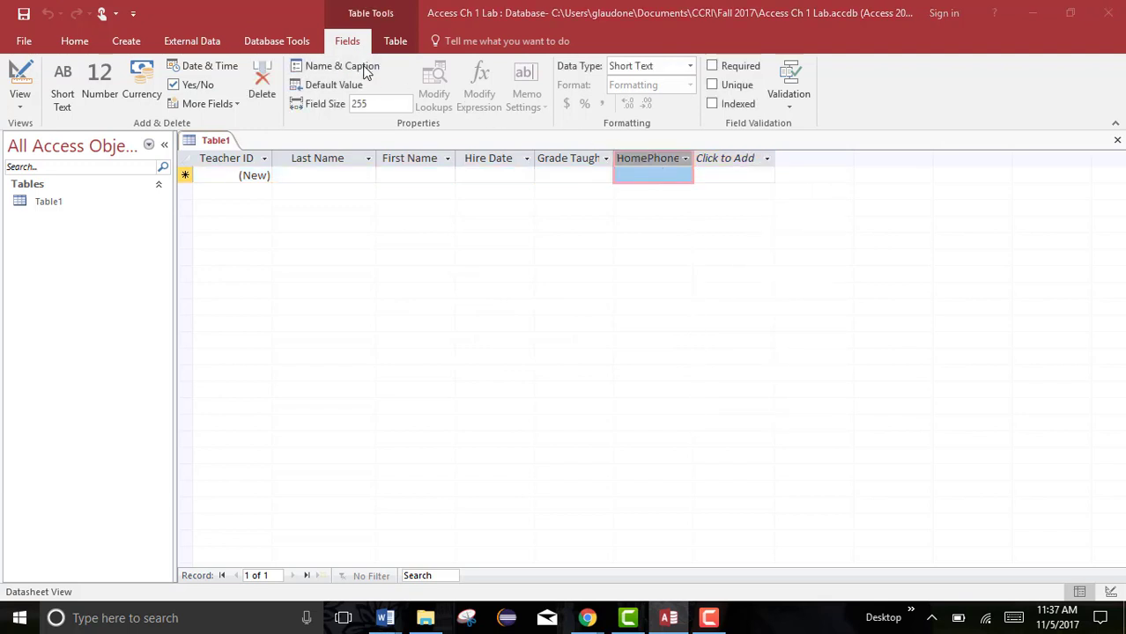
text(H)
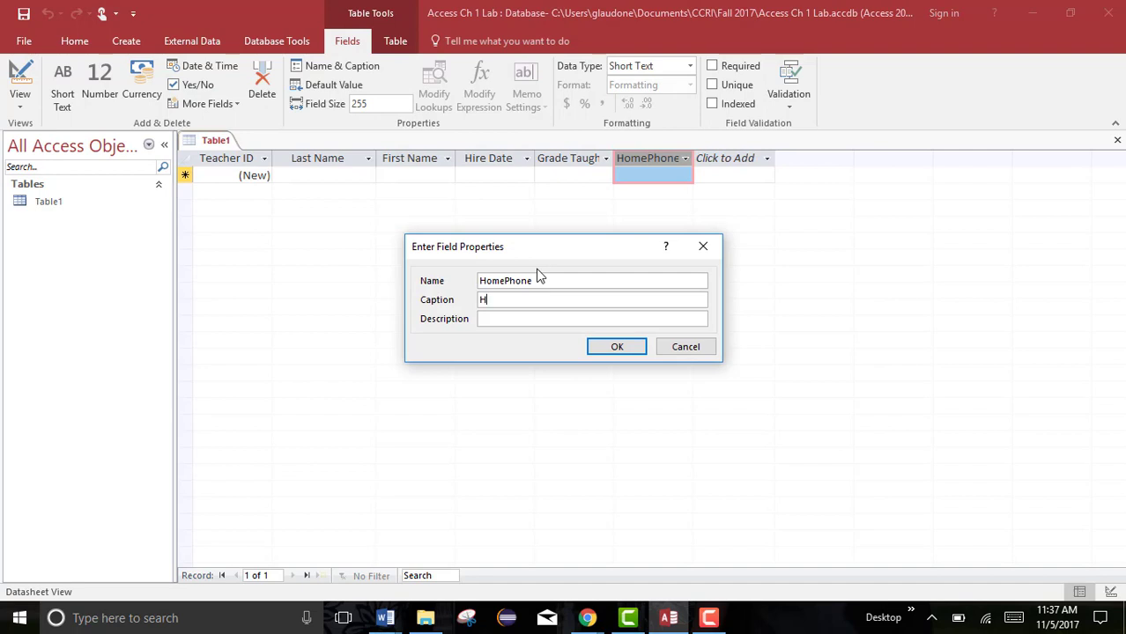
text(ome Phone)
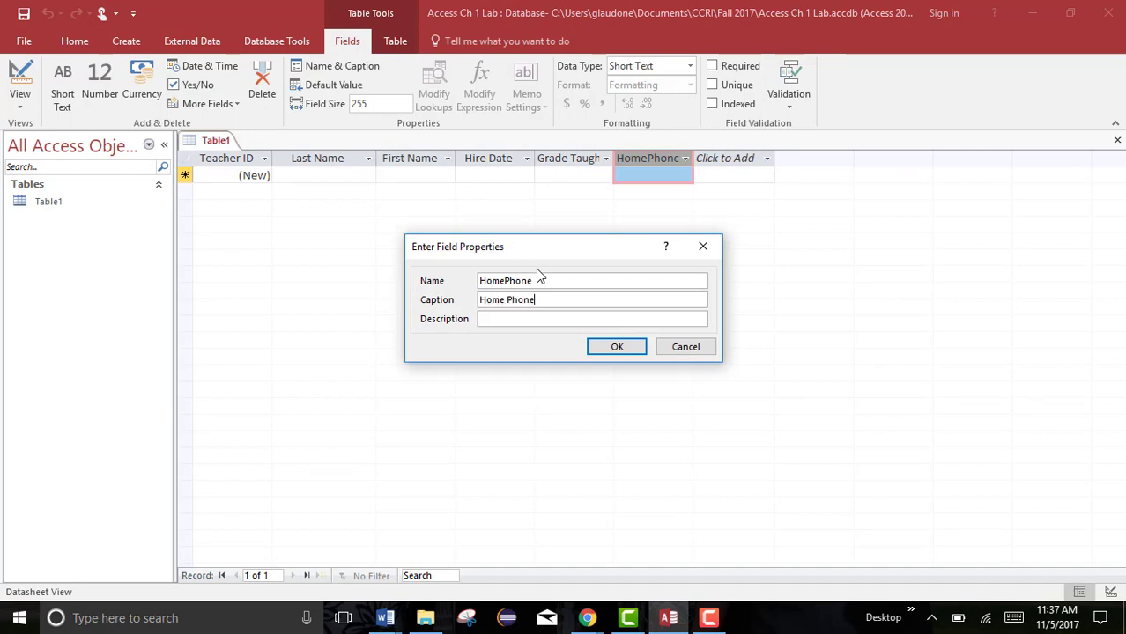
click(616, 348)
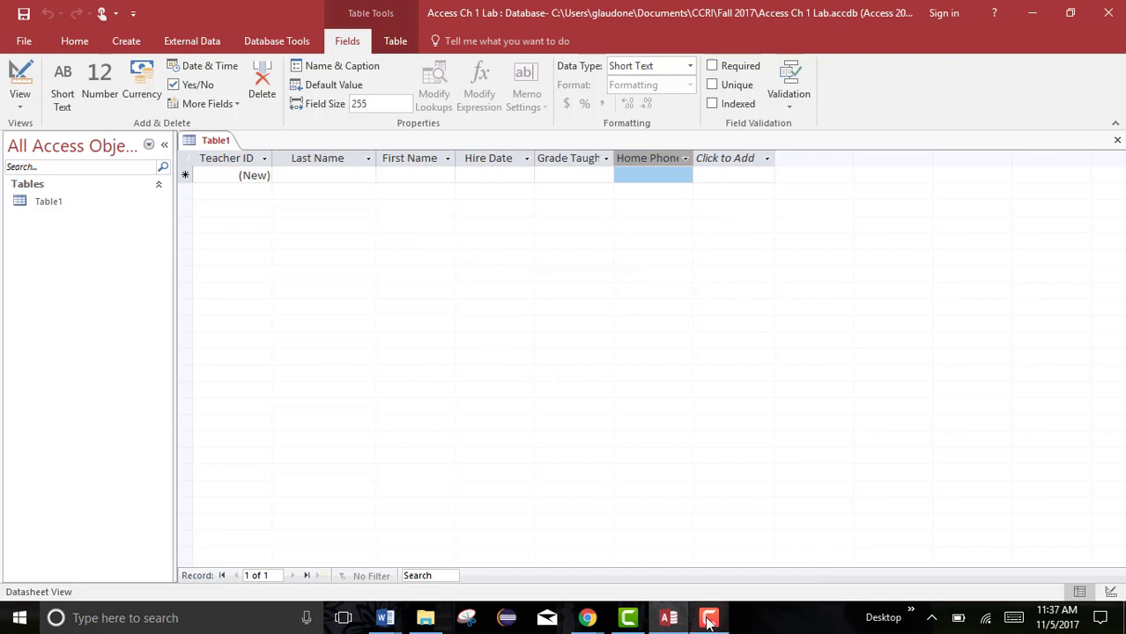
mouse_move(709, 622)
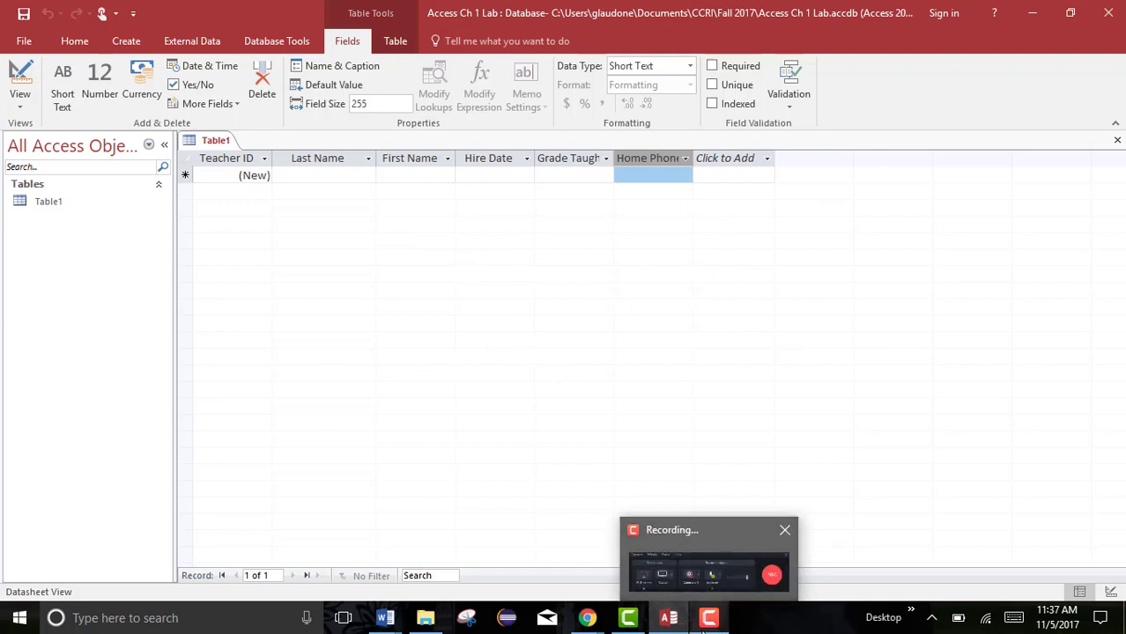
click(734, 527)
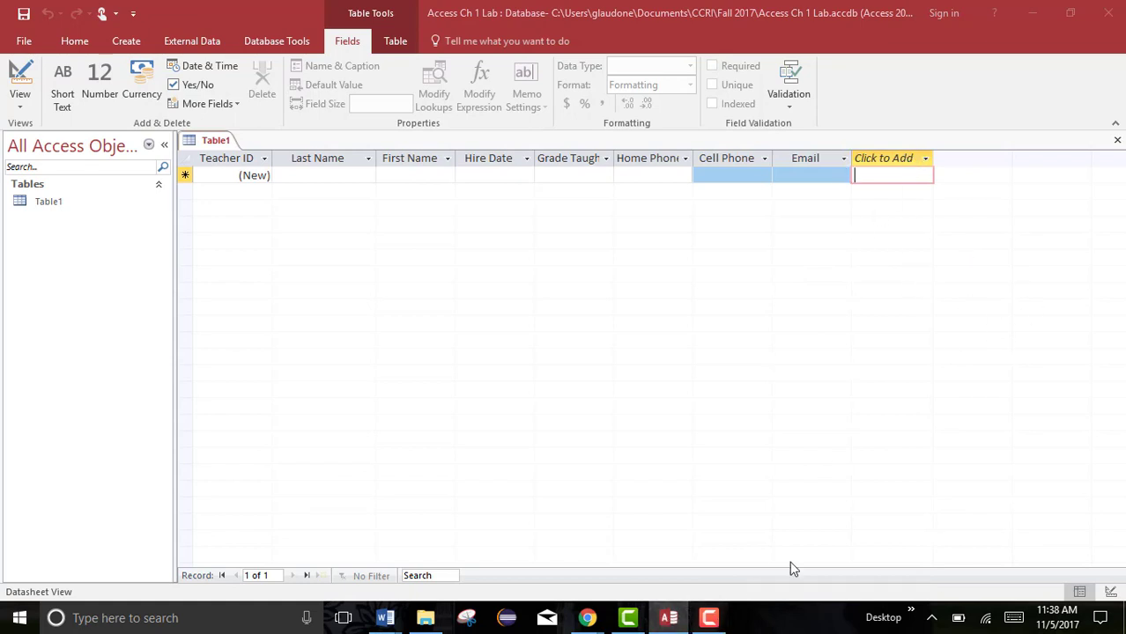
mouse_move(709, 624)
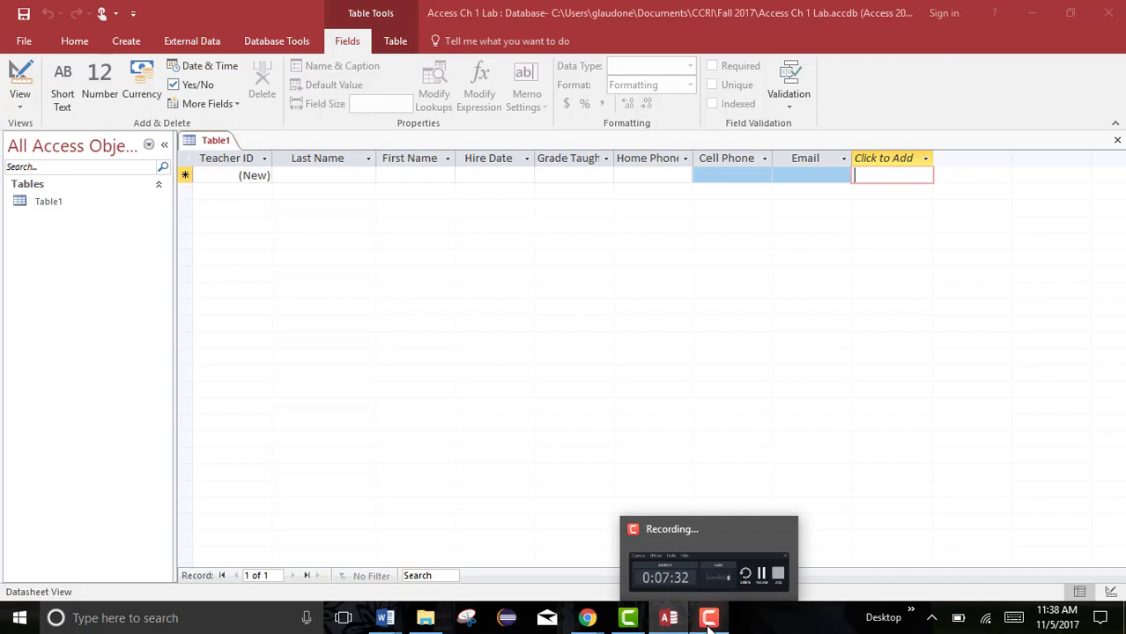
Add a Currency field after Email and name it Salary
click(921, 160)
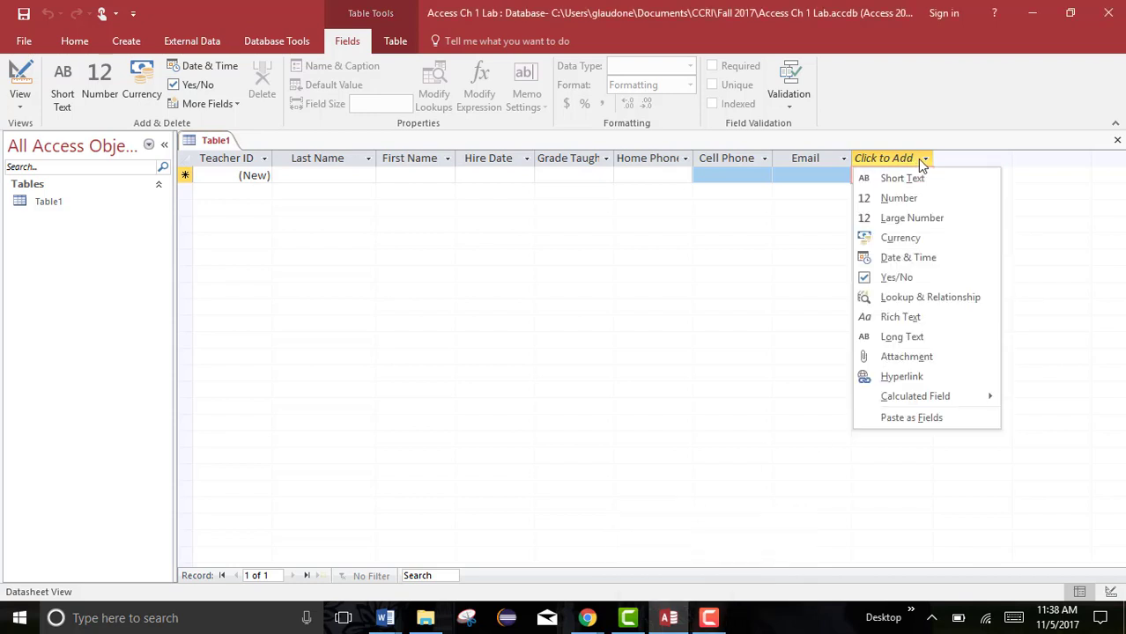
click(900, 239)
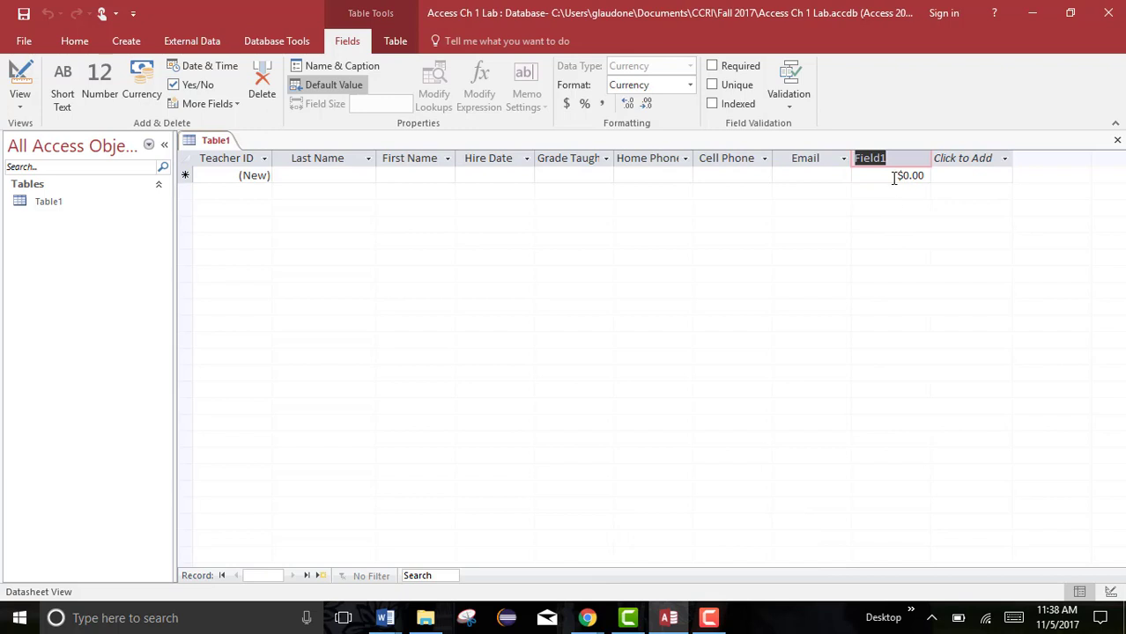
text(Salary)
Resize the Teacher ID column to its best-fit width
click(225, 156)
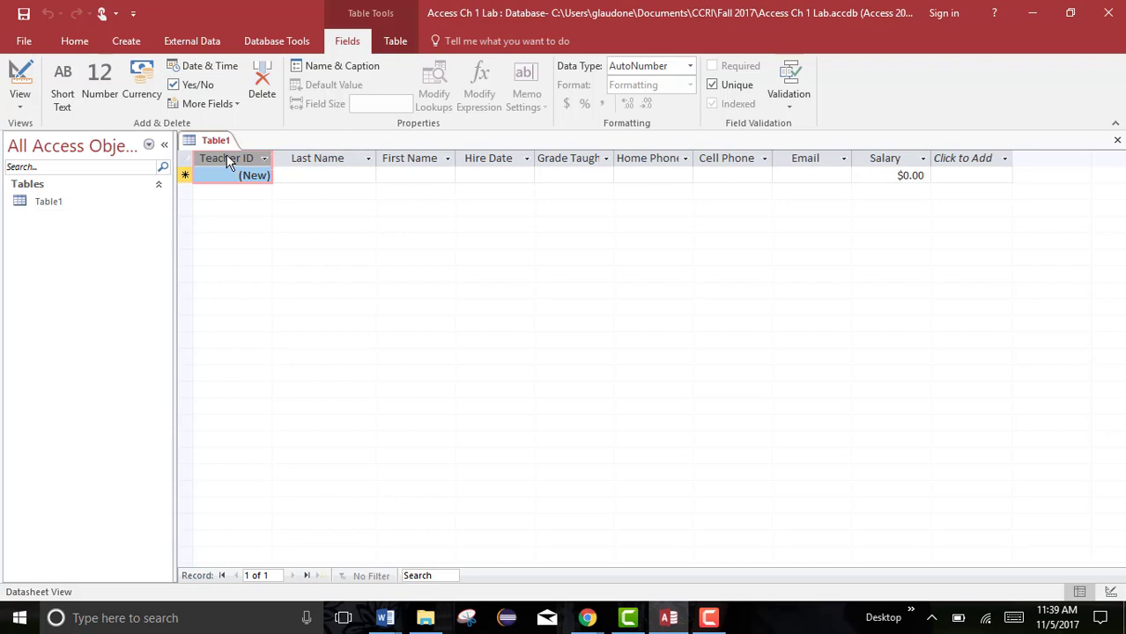
click(73, 46)
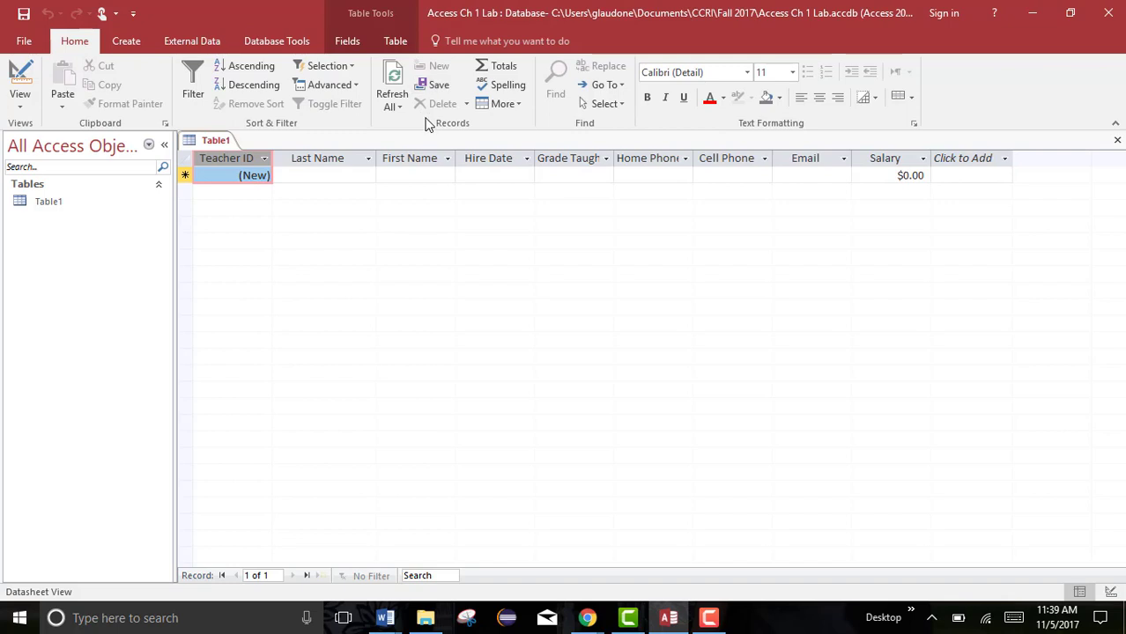
click(521, 107)
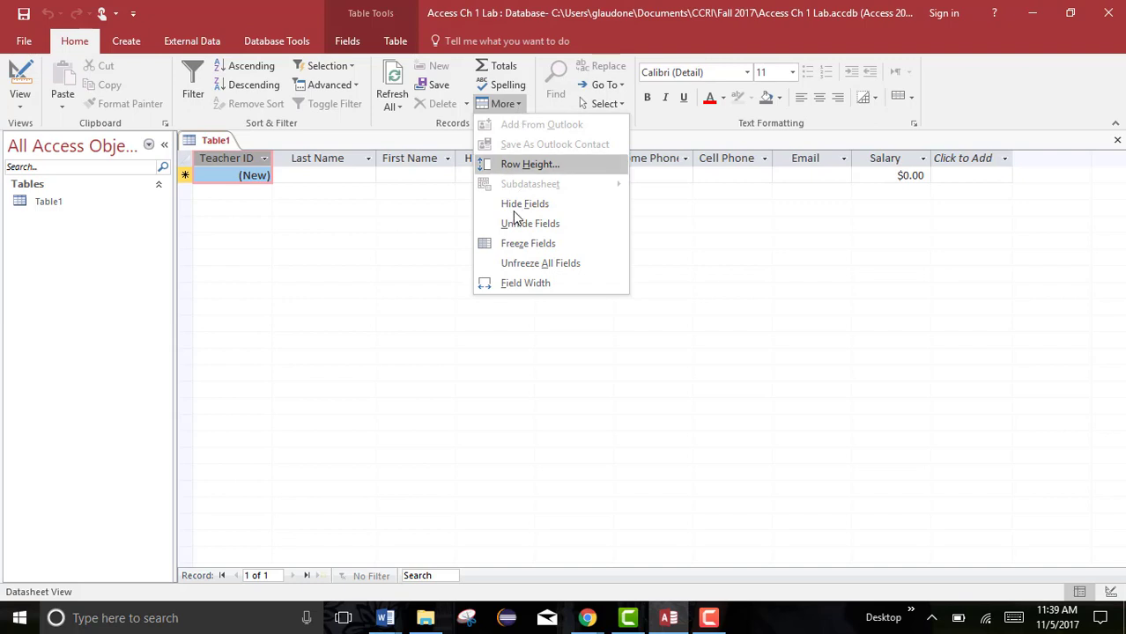
click(509, 283)
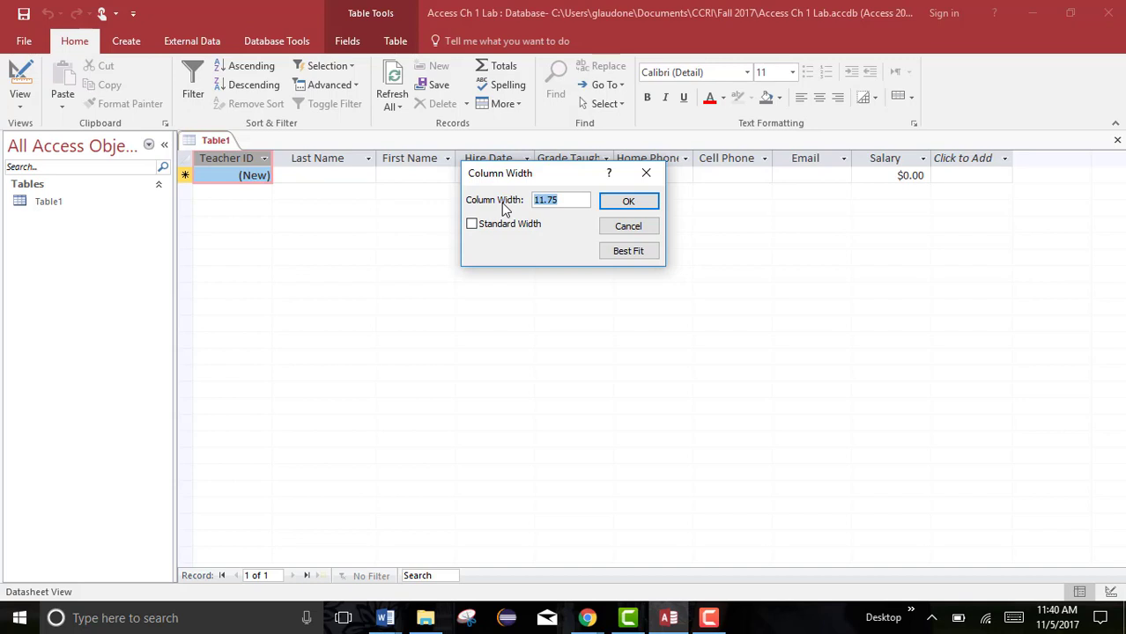
click(628, 252)
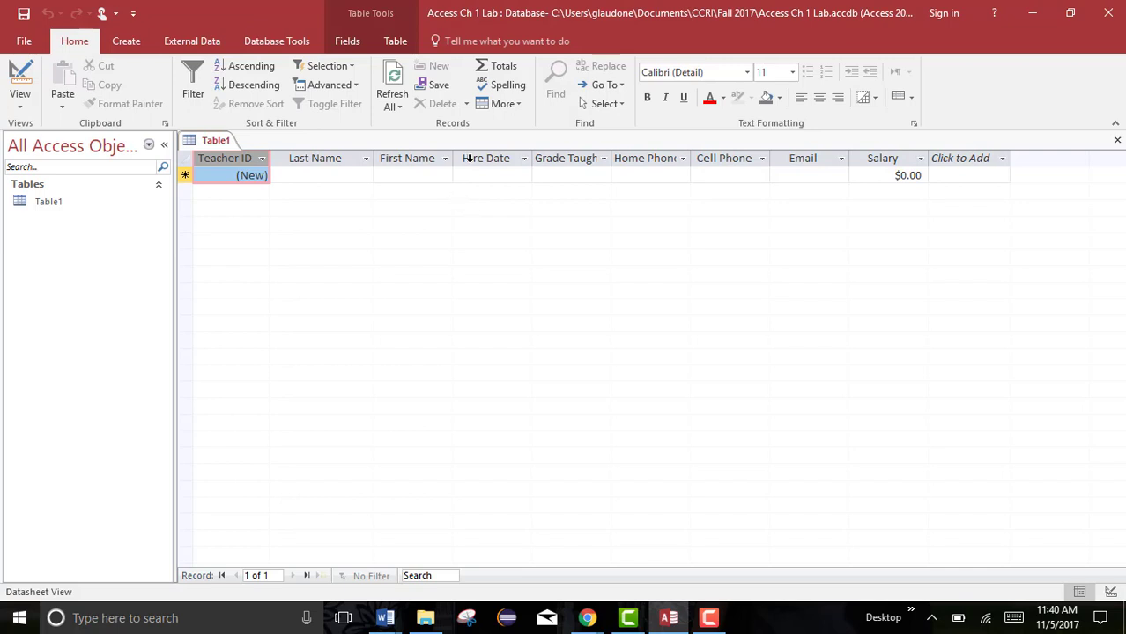
Set the field size of Last Name to 20 and of First Name to 10
click(337, 158)
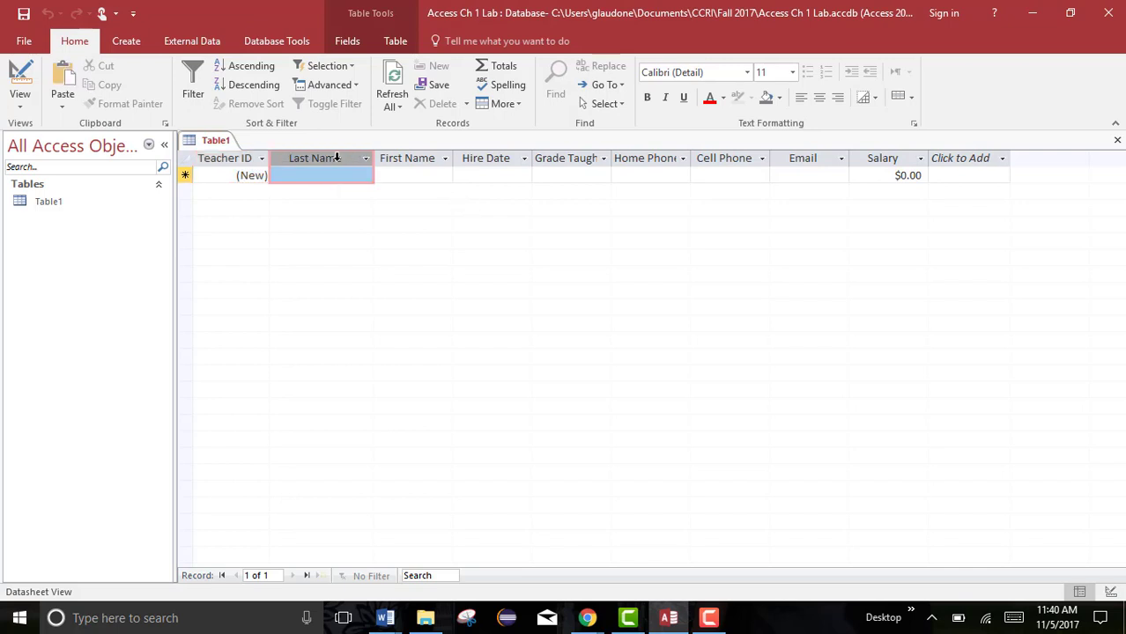
click(346, 42)
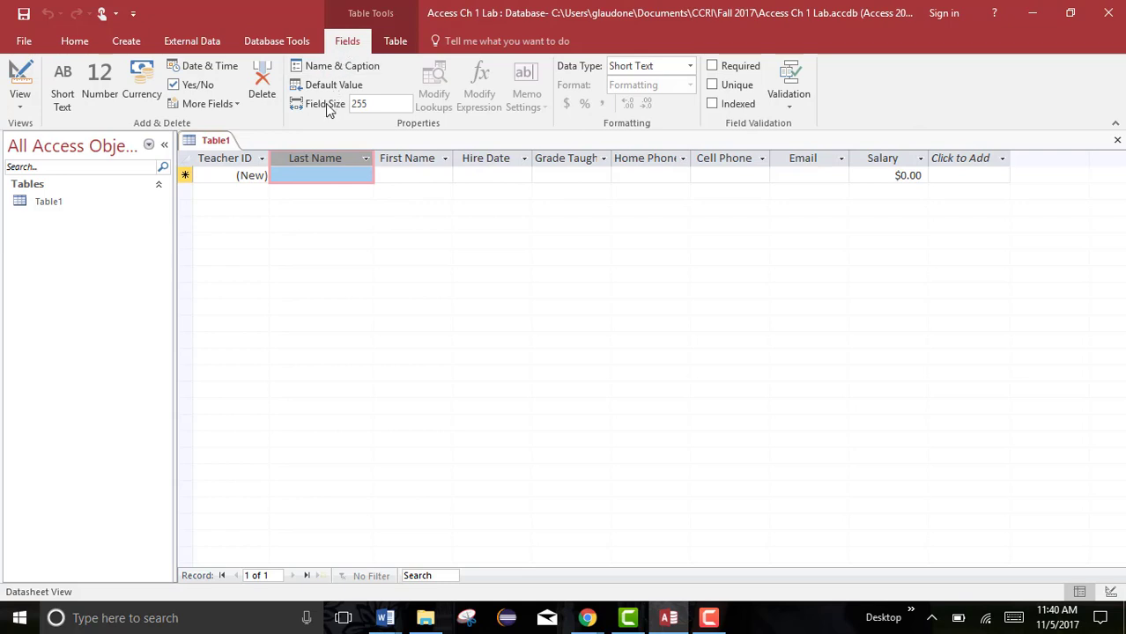
click(377, 104)
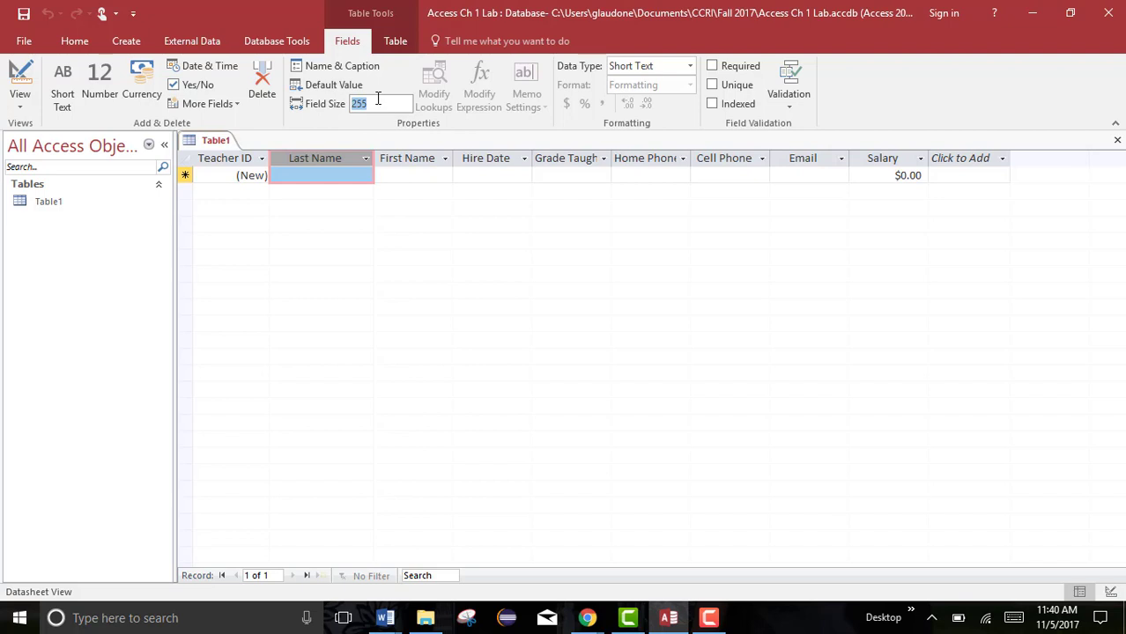
text(20)
click(407, 159)
click(377, 106)
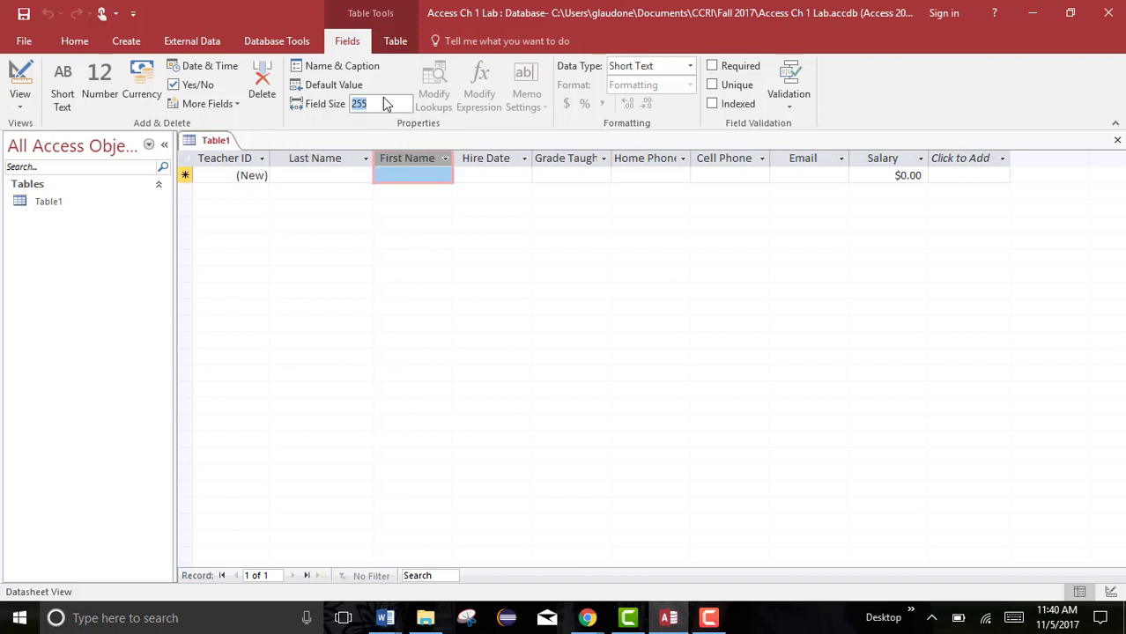
text(10)
Set the field size of both Home Phone and Cell Phone to 20
click(656, 158)
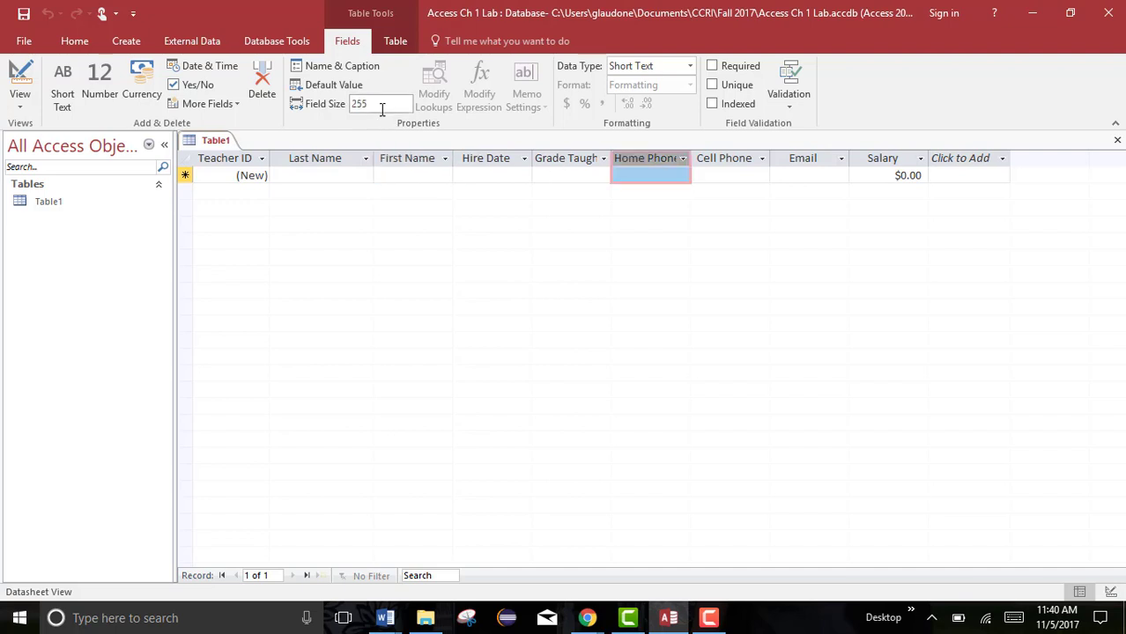
click(383, 104)
text(20)
click(729, 159)
click(382, 103)
text(2)
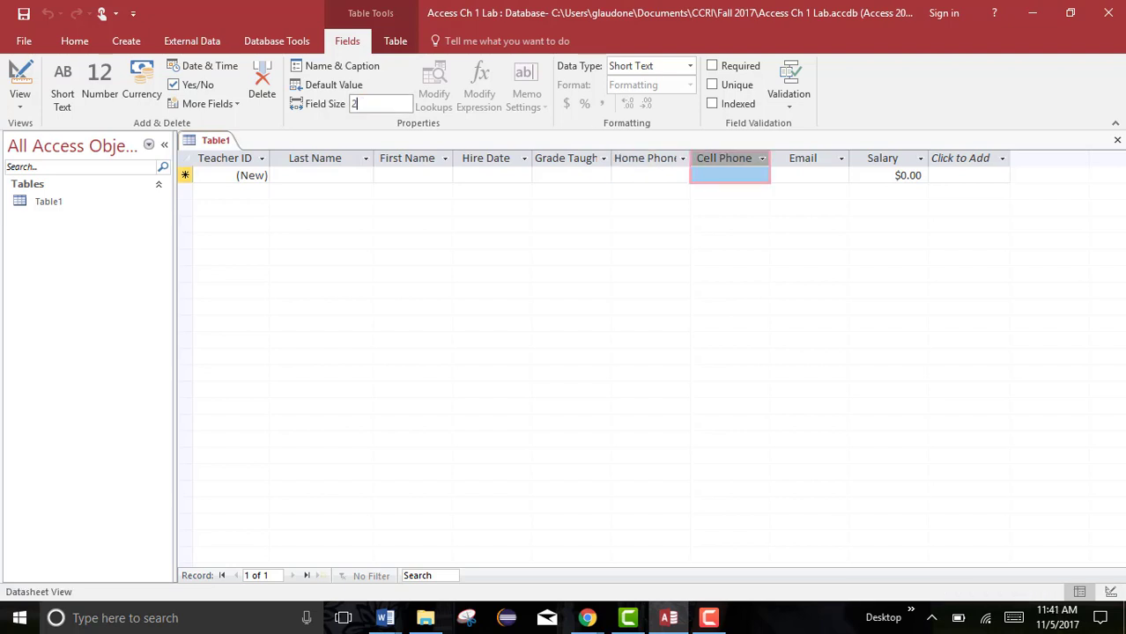
text(0)
Set the Email field's size to 20, and check the Cell Phone and Salary field properties
click(819, 158)
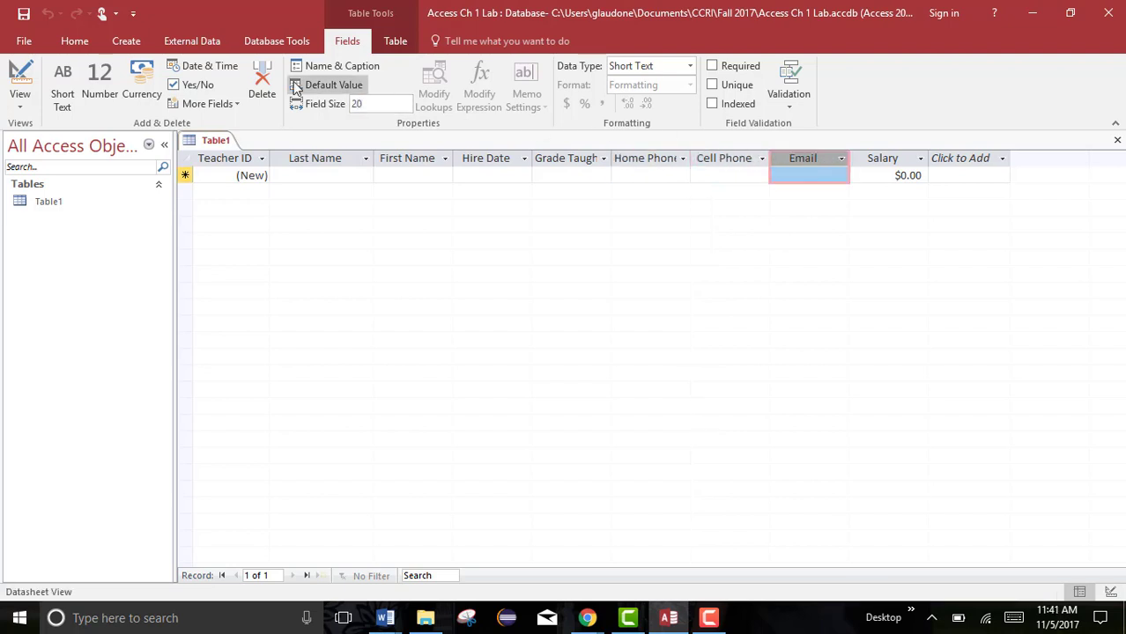
click(387, 105)
text(20)
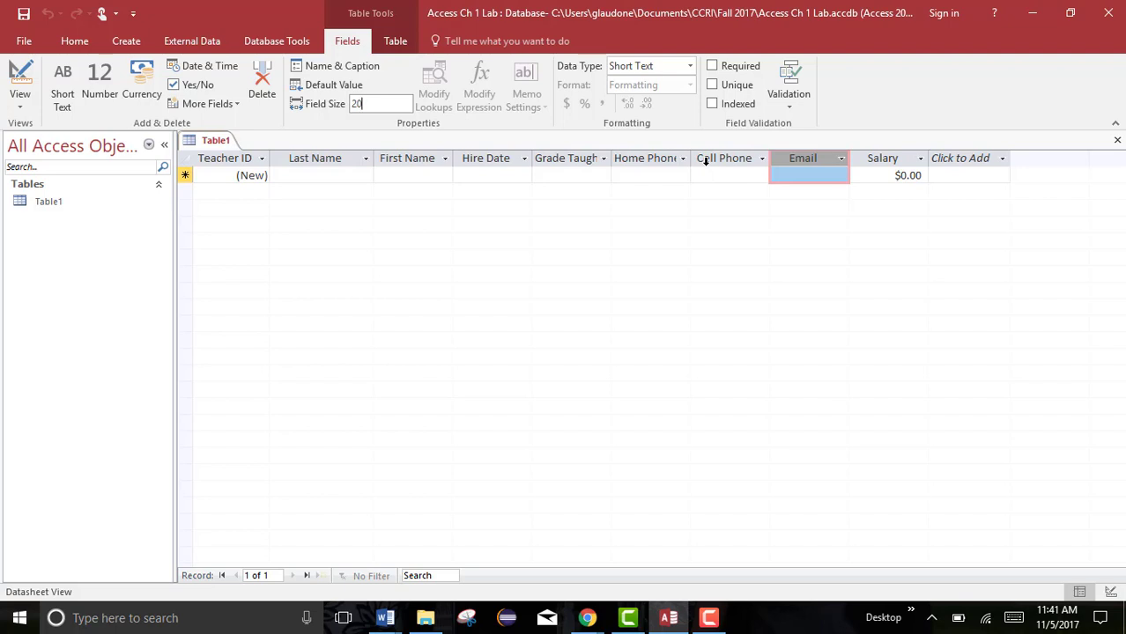
click(705, 161)
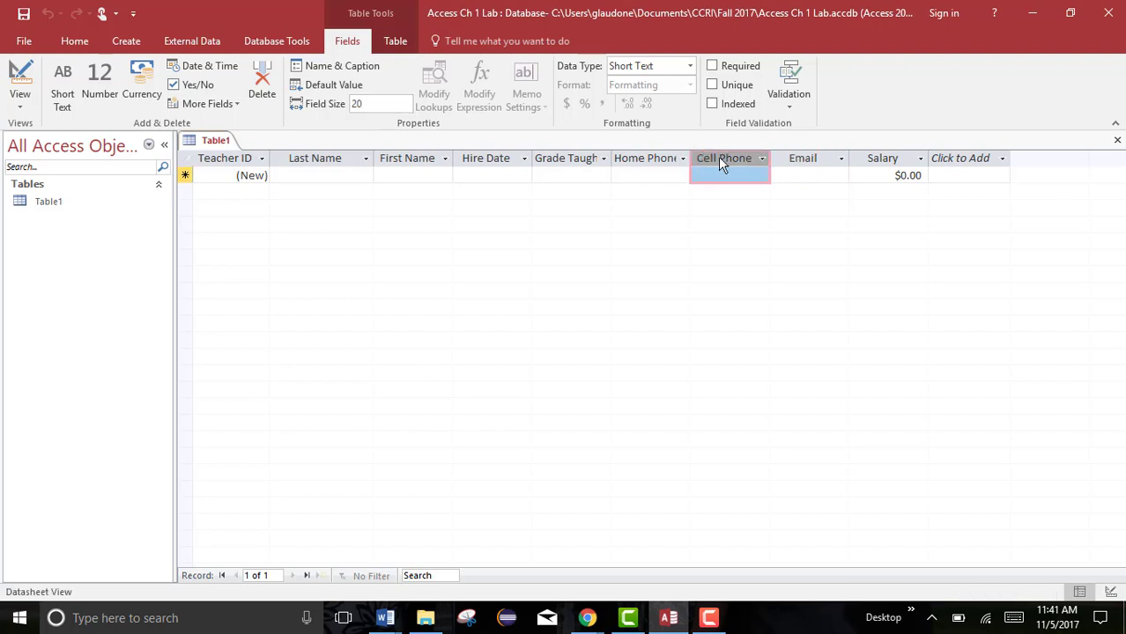
click(892, 161)
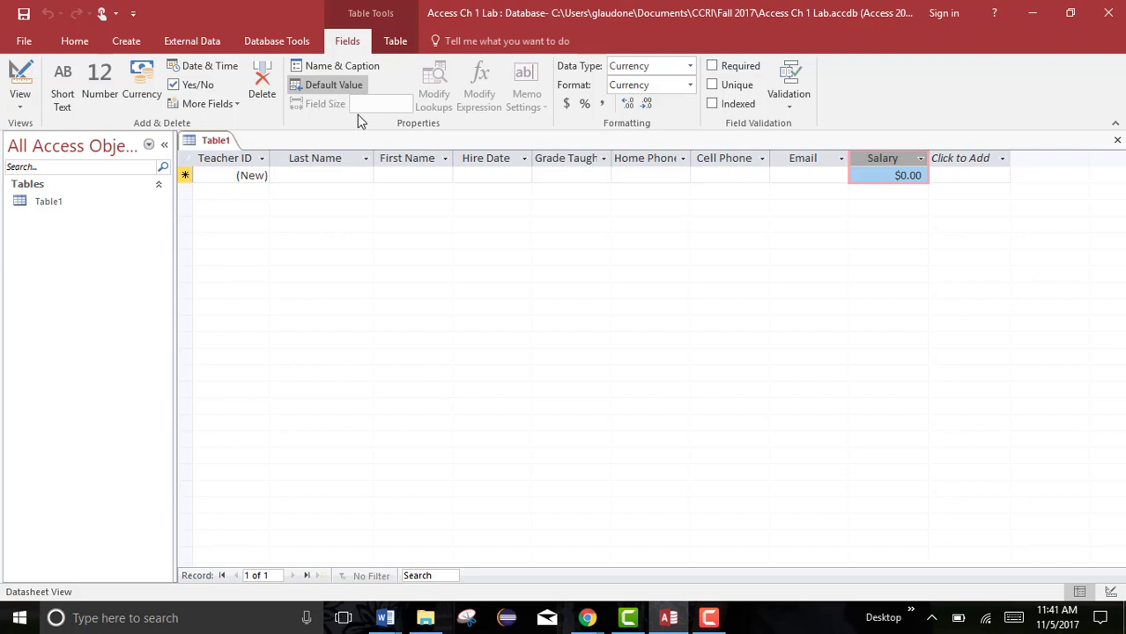
Check the Hire Date field's properties and save the table under the name Teachers
click(474, 160)
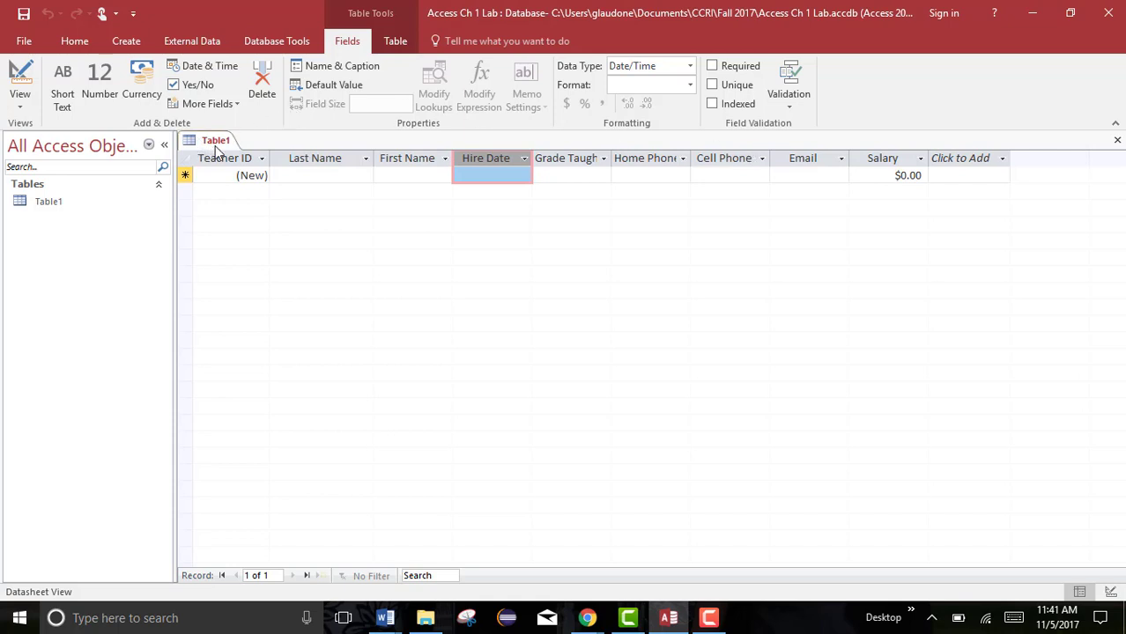
click(24, 16)
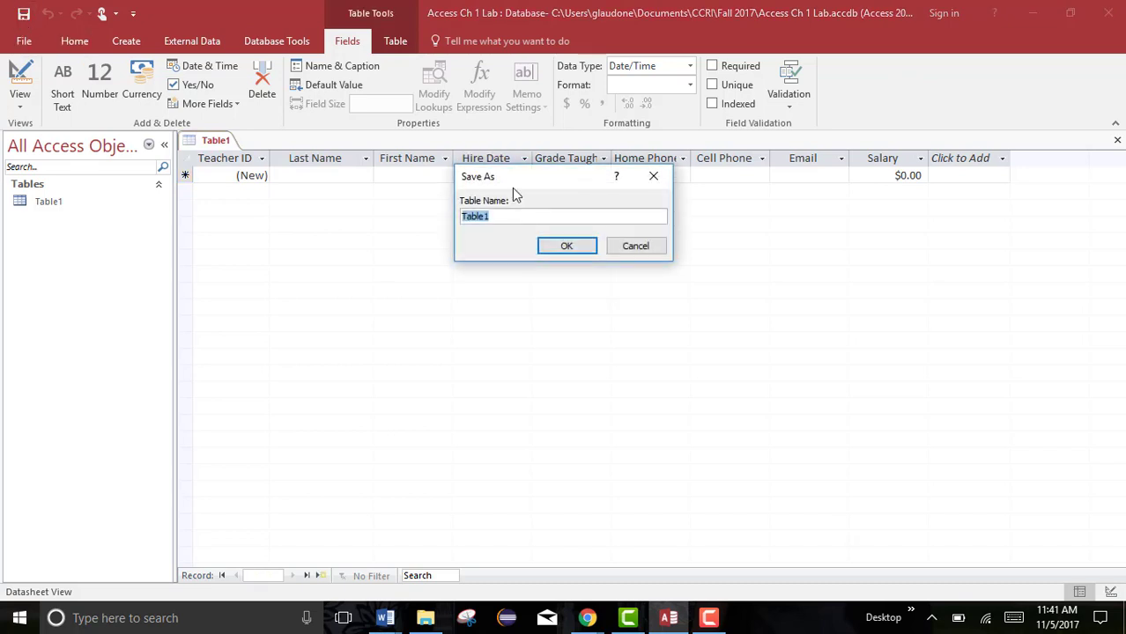
text(Teachers)
click(569, 247)
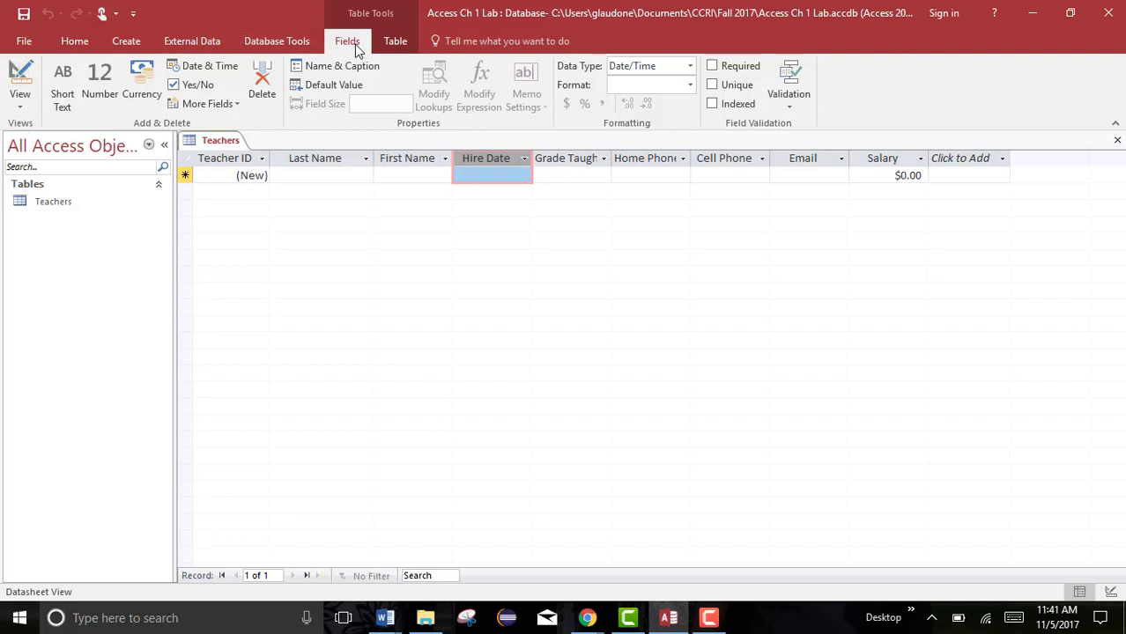
Open the Teachers table in Design View and examine the field properties of LastName and FirstName
click(21, 76)
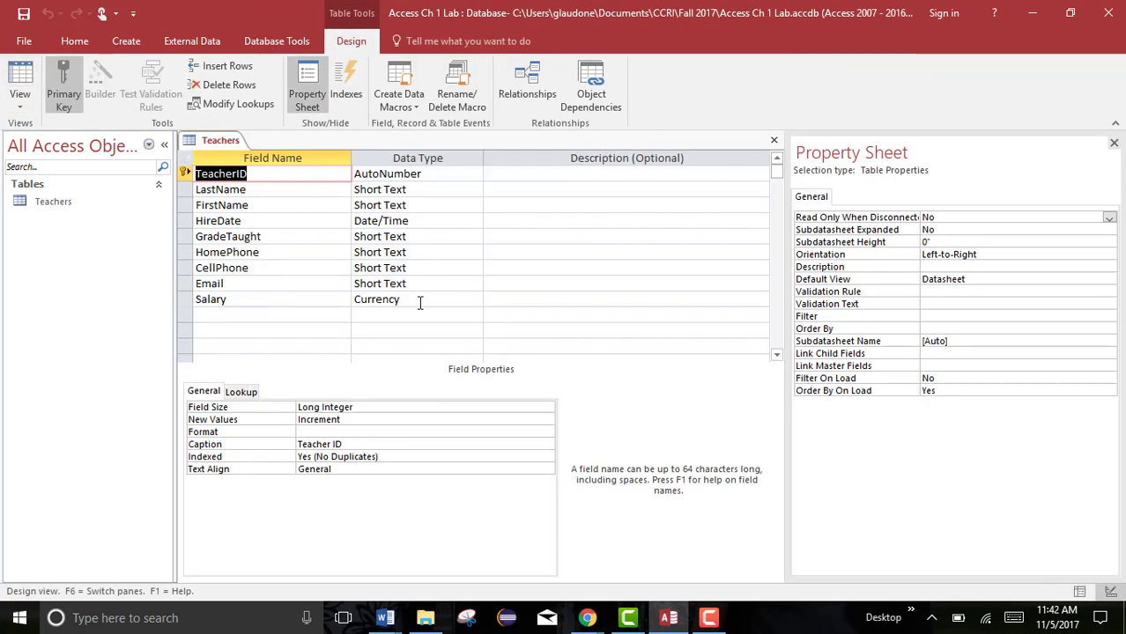
click(251, 189)
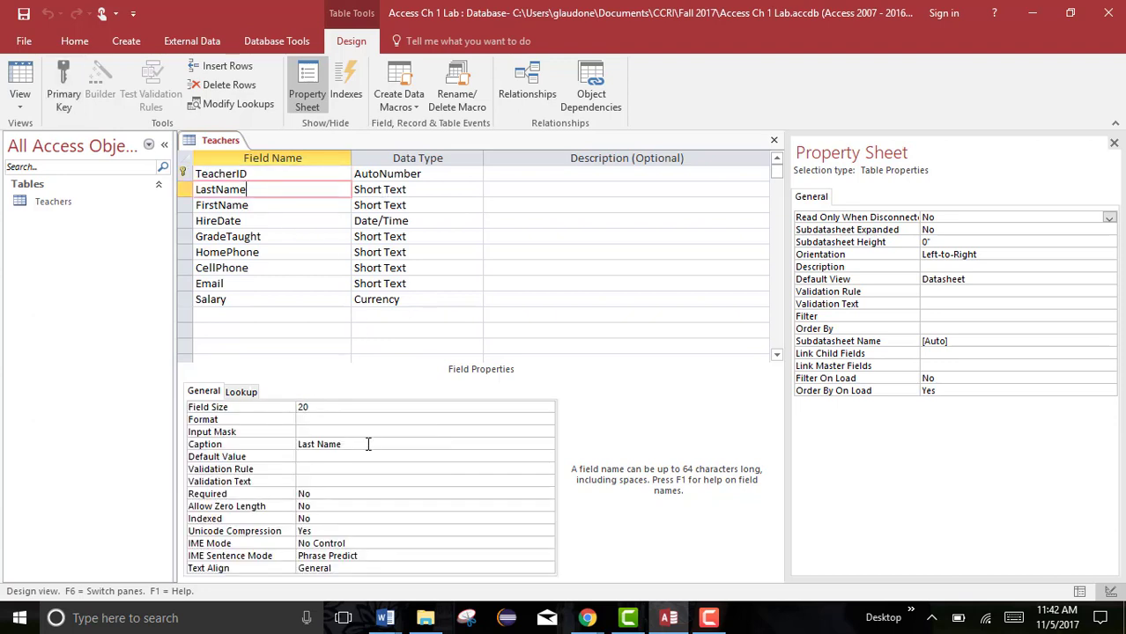
click(259, 204)
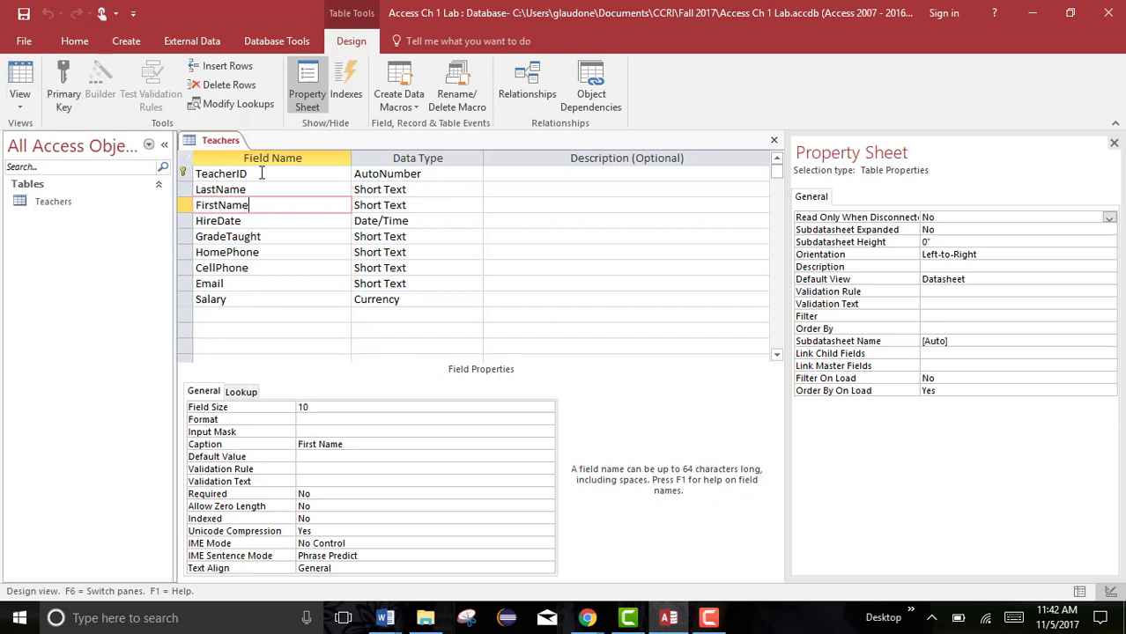
Switch the Teachers table back and forth between Datasheet View and Design View, ending in Datasheet View
click(20, 79)
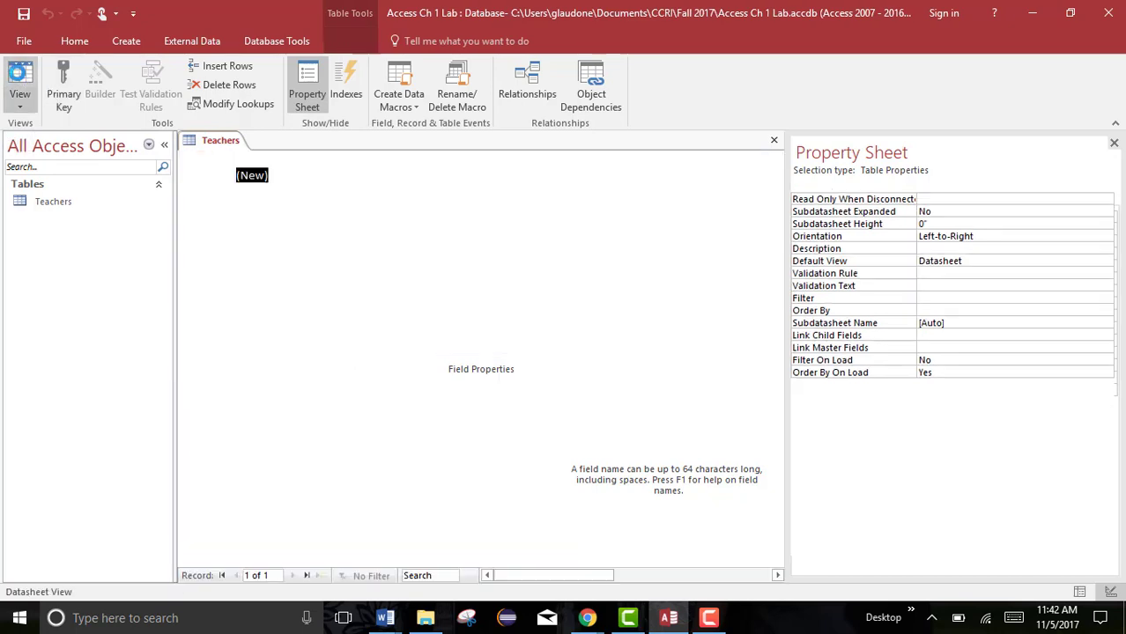
click(20, 79)
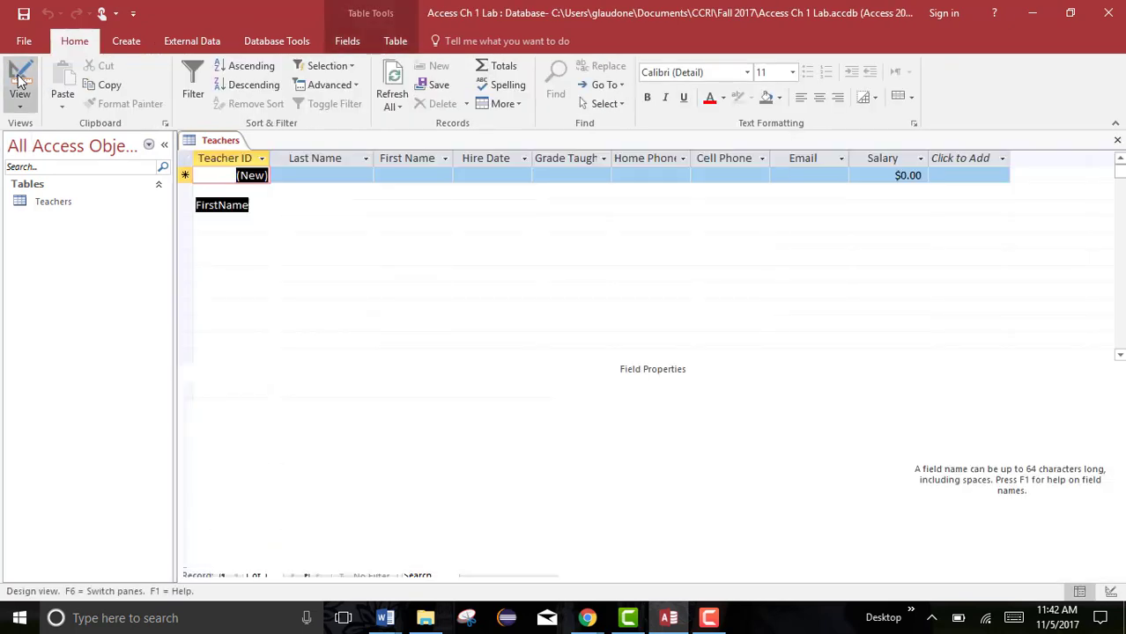
right_click(217, 144)
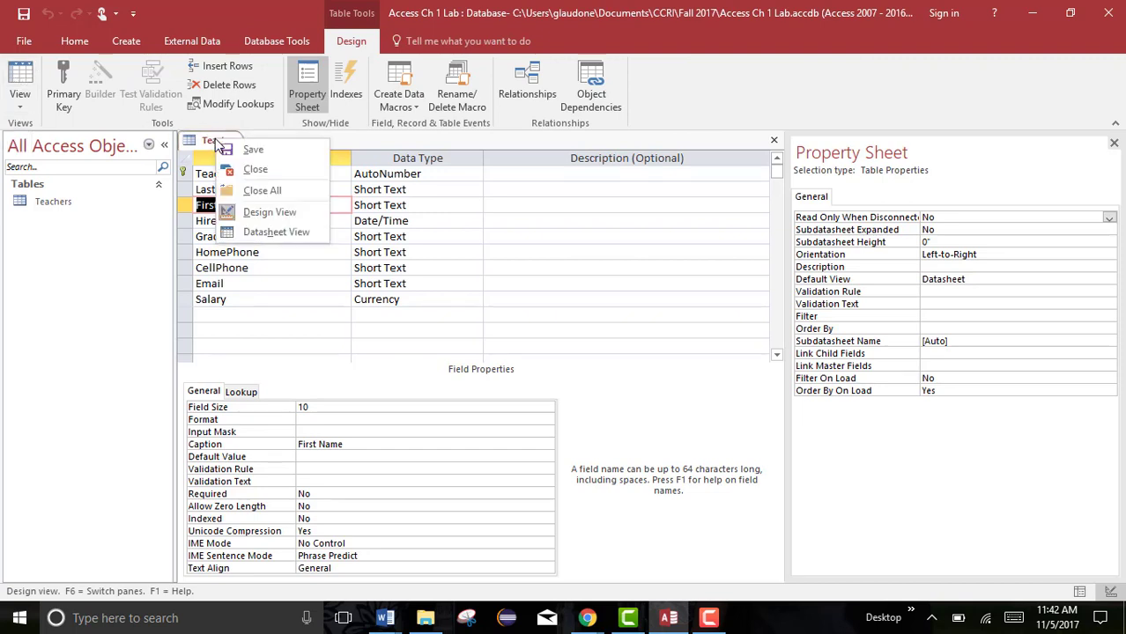
click(264, 233)
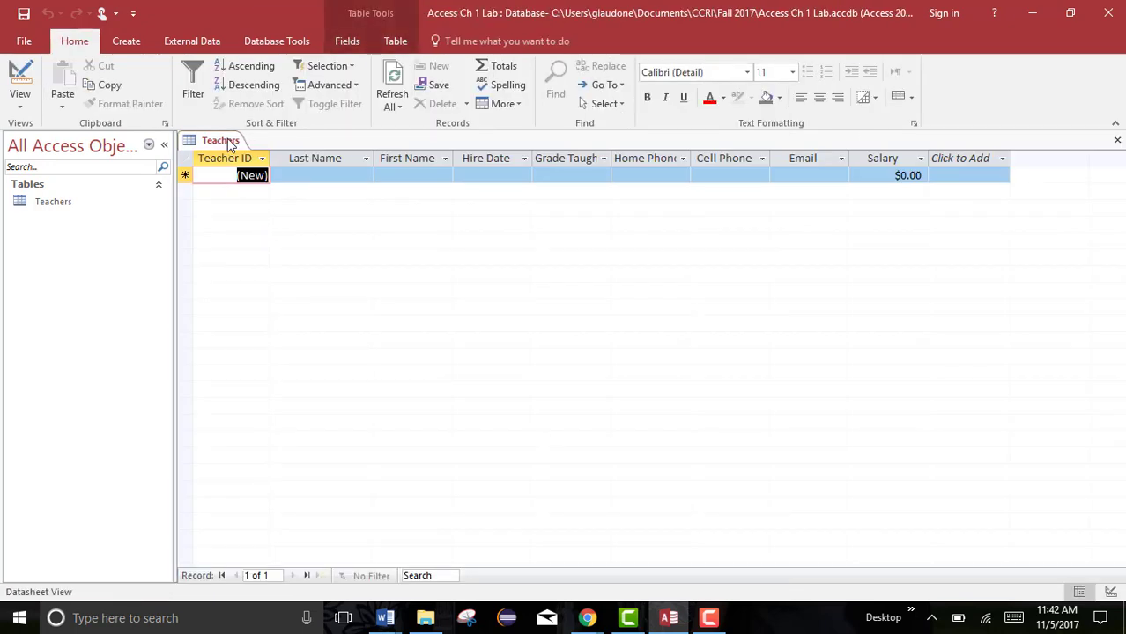
right_click(228, 142)
click(271, 214)
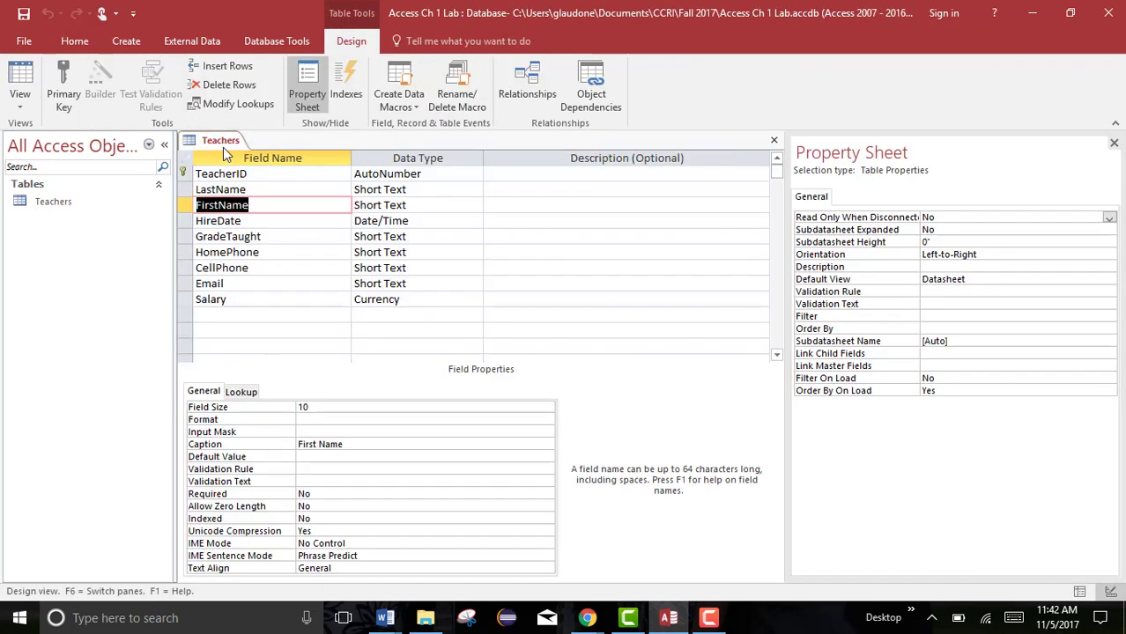
right_click(221, 143)
click(264, 234)
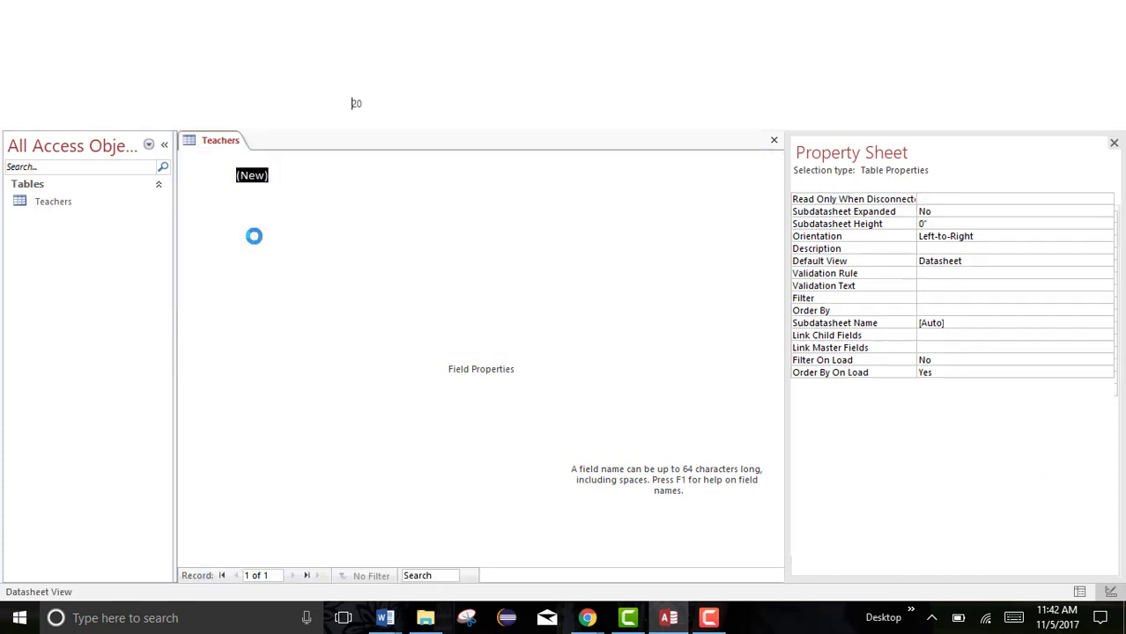